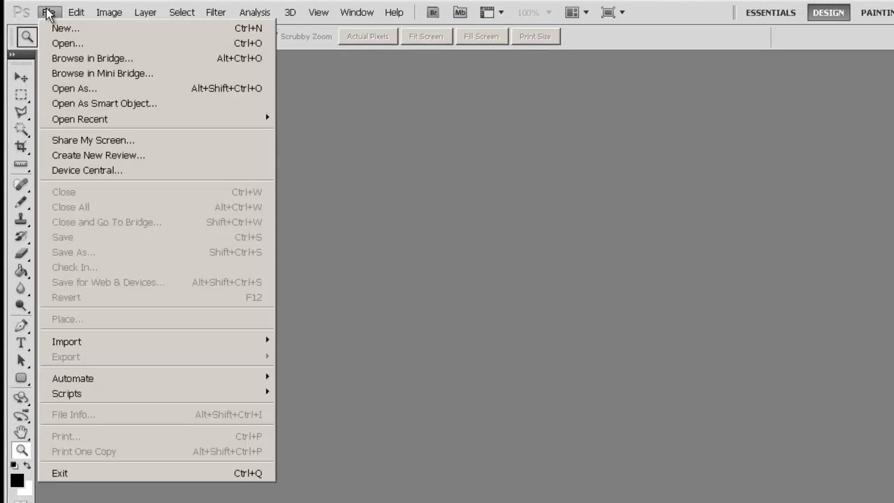
# - Open Raw Scan Presentation Bottom.jpg and Raw Scan Presentation Top.jpg from the Video 1-6 folder
pyautogui.click(60, 44)
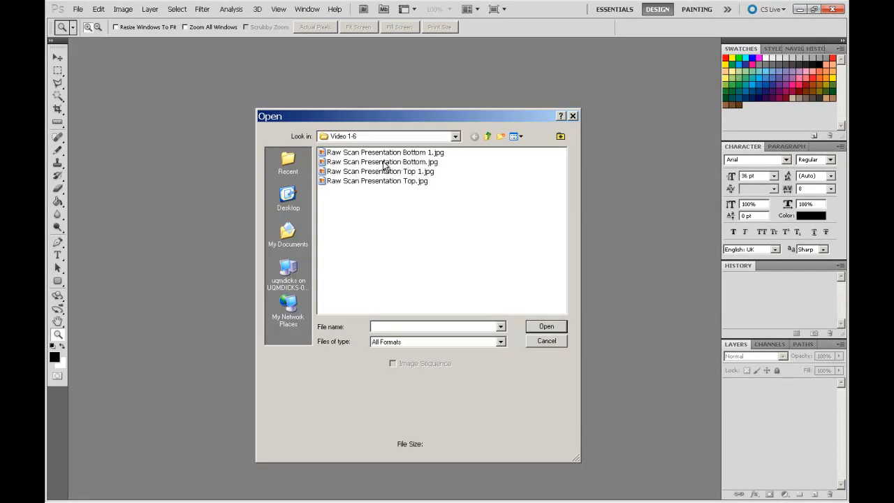
pyautogui.doubleClick(384, 162)
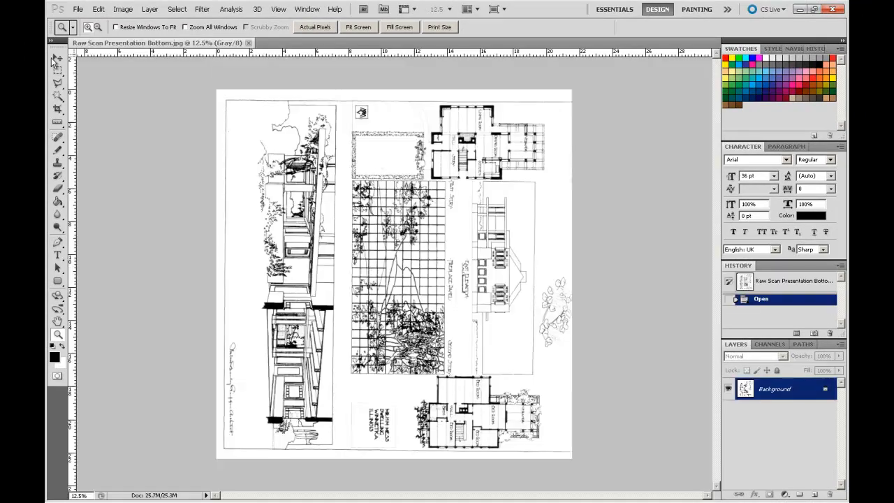
pyautogui.click(77, 9)
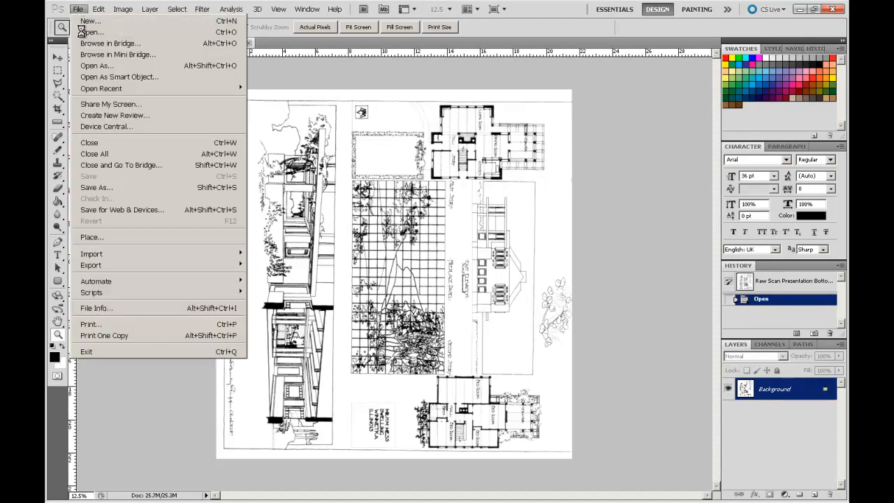
pyautogui.click(85, 33)
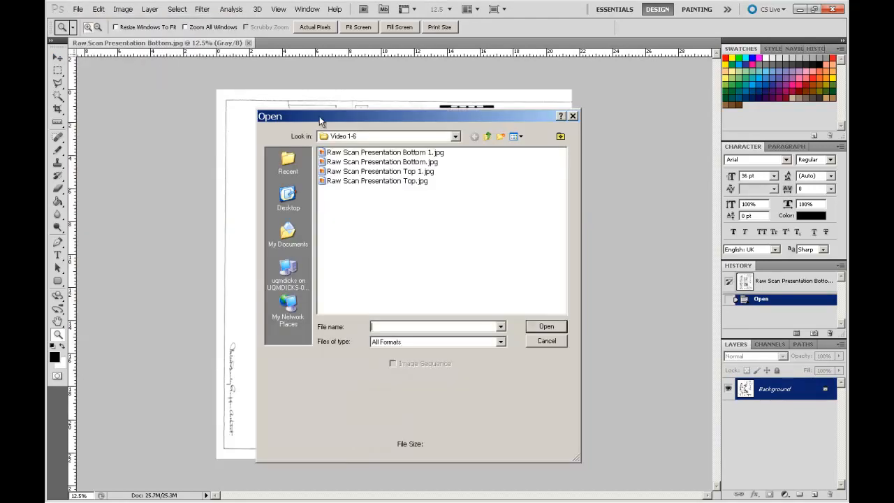
pyautogui.doubleClick(374, 182)
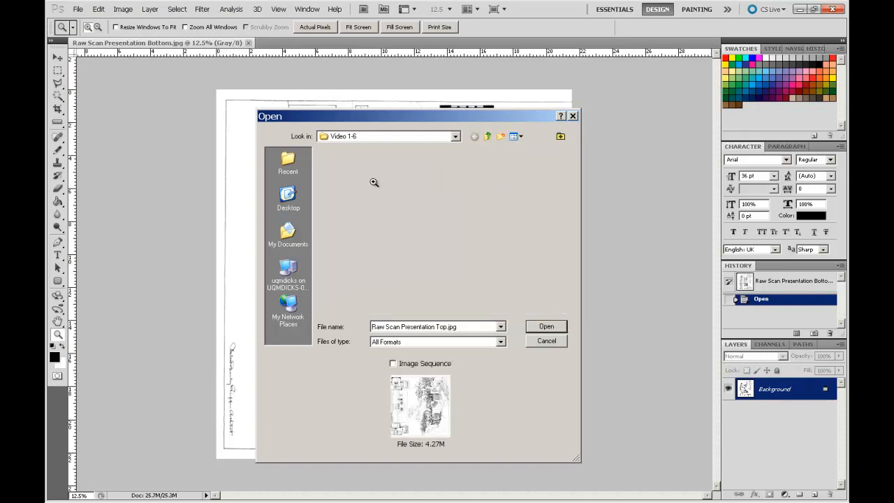
pyautogui.click(157, 43)
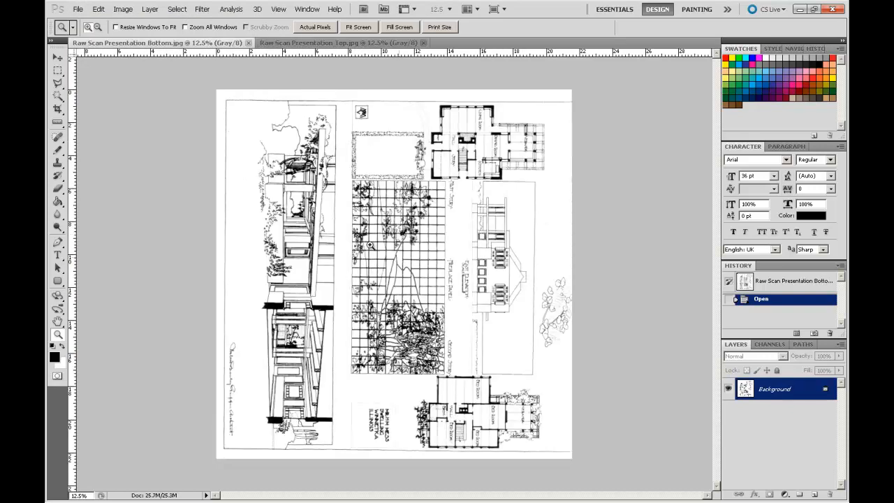
# - Rotate the Raw Scan Presentation Top image 90° counterclockwise
pyautogui.click(331, 43)
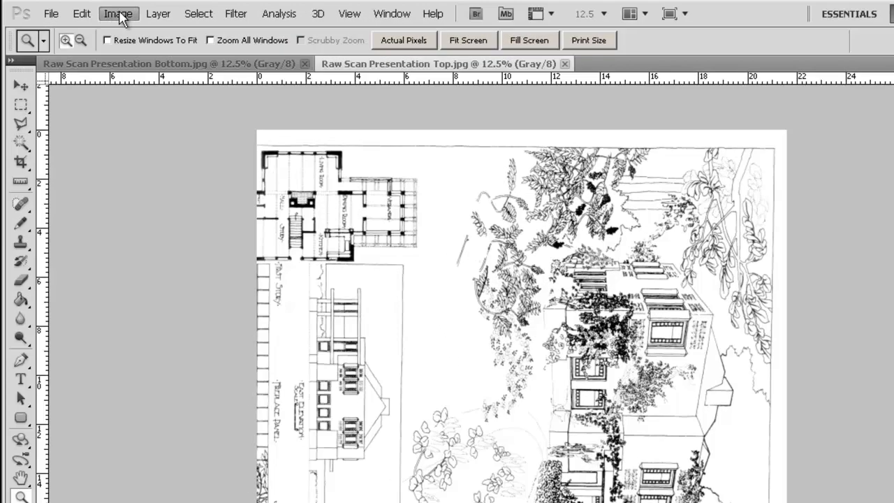
pyautogui.click(117, 14)
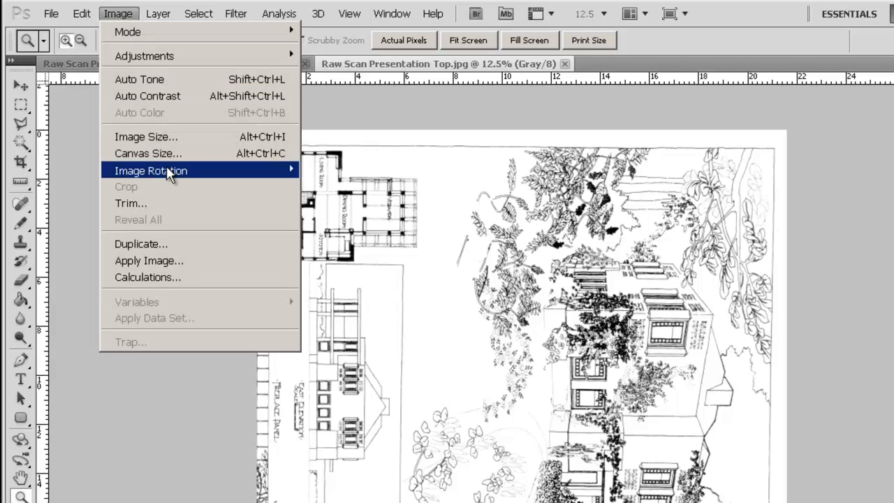
pyautogui.moveTo(175, 173)
pyautogui.click(346, 204)
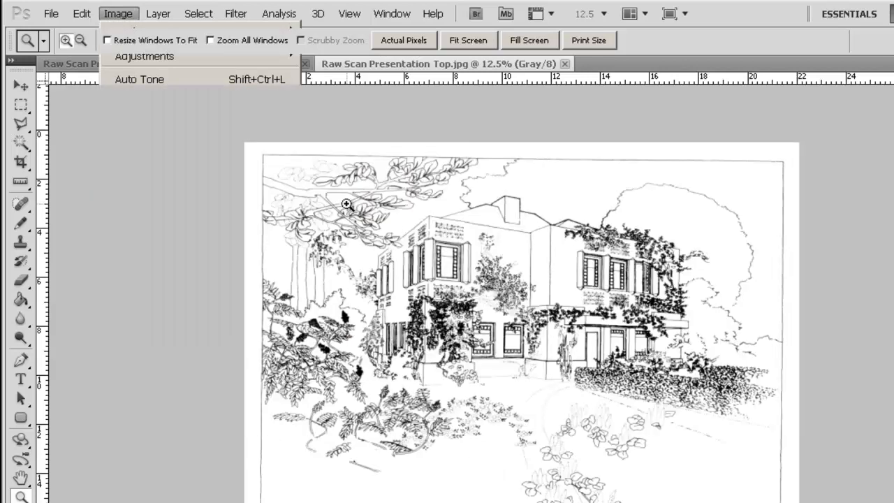
# - Rotate the Raw Scan Presentation Bottom image 90° counterclockwise
pyautogui.click(241, 64)
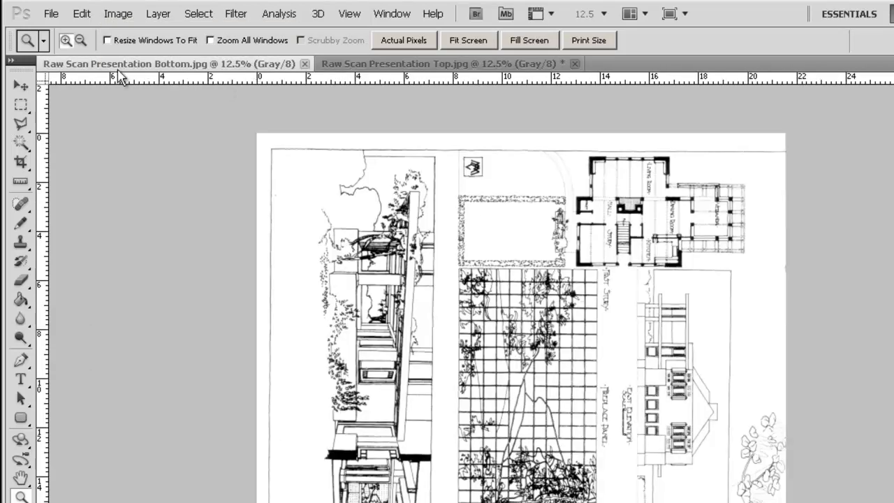
pyautogui.click(117, 14)
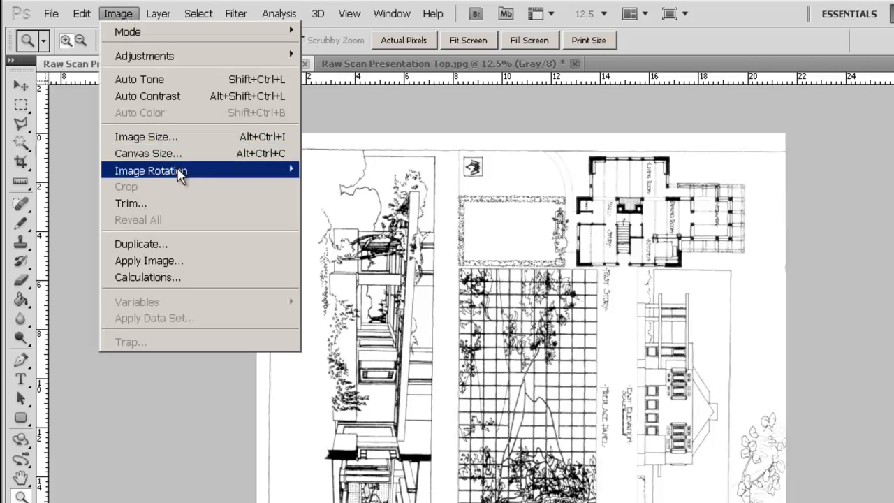
pyautogui.moveTo(176, 171)
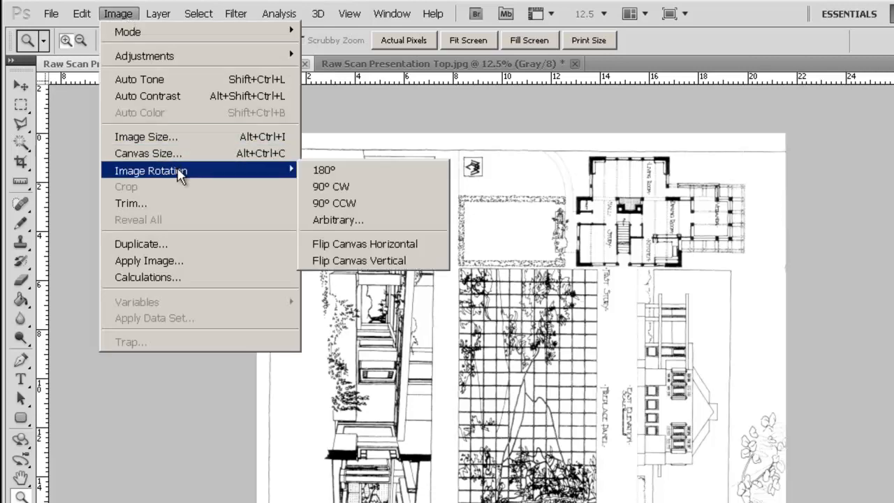
pyautogui.click(339, 202)
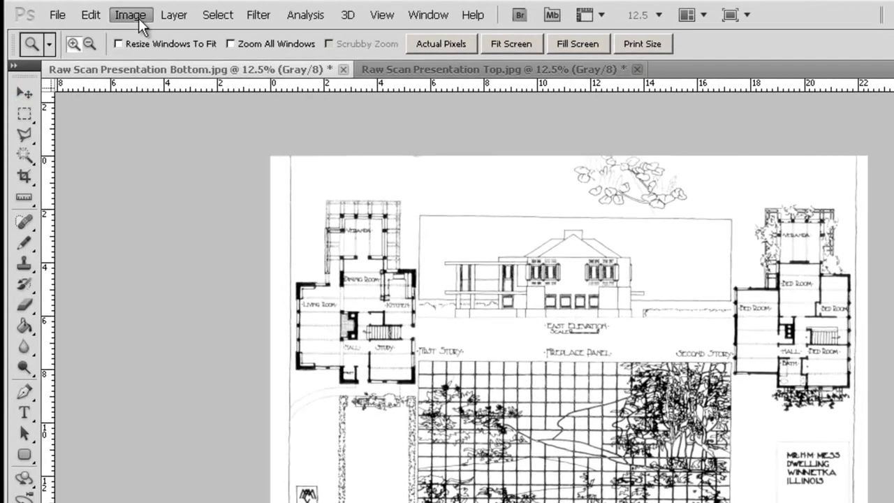
# - Extend the Bottom scan's canvas upward to a height of 42 cm, anchoring the image at bottom centre
pyautogui.click(138, 19)
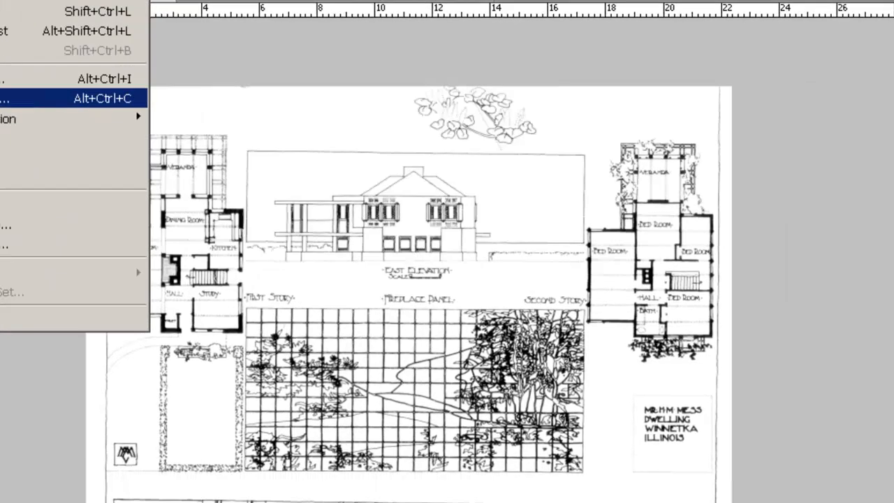
pyautogui.click(166, 168)
pyautogui.click(436, 360)
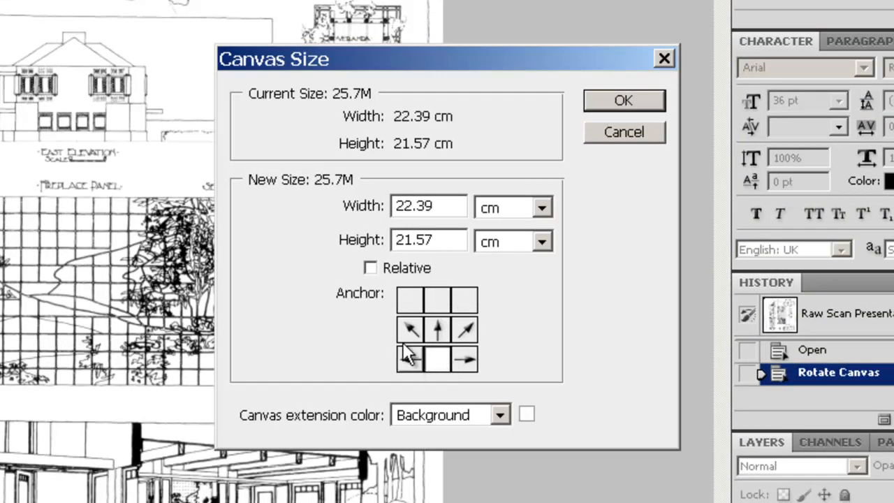
pyautogui.click(434, 293)
pyautogui.click(412, 304)
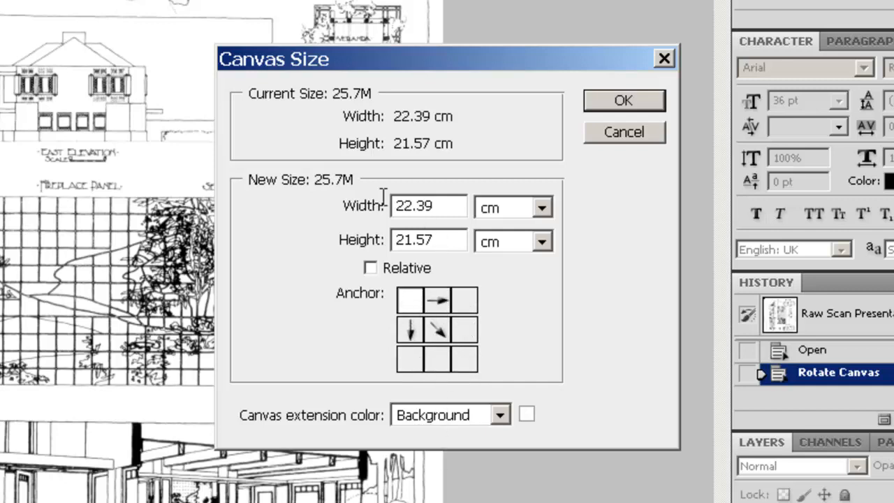
pyautogui.click(439, 363)
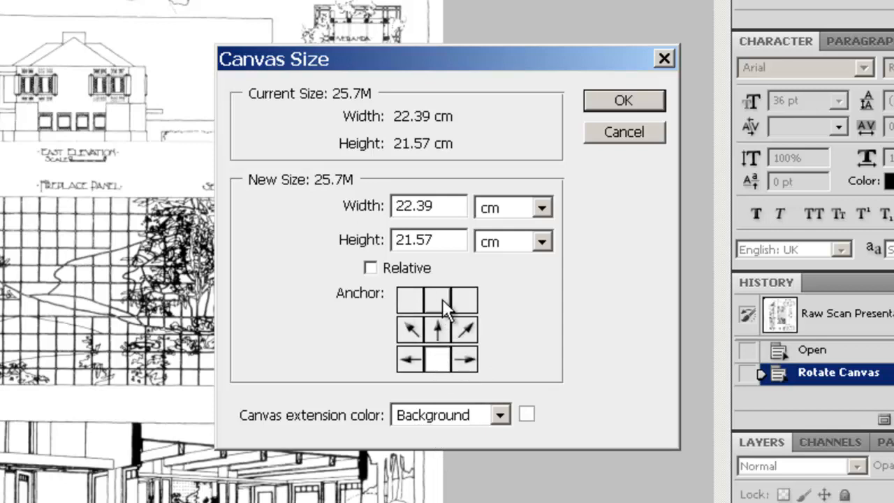
pyautogui.moveTo(435, 239); pyautogui.dragTo(358, 243)
pyautogui.write('42')
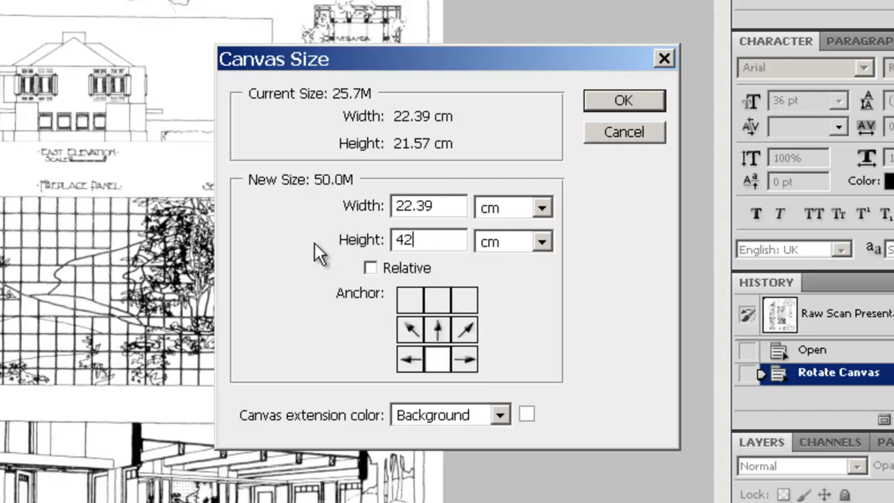
pyautogui.click(641, 99)
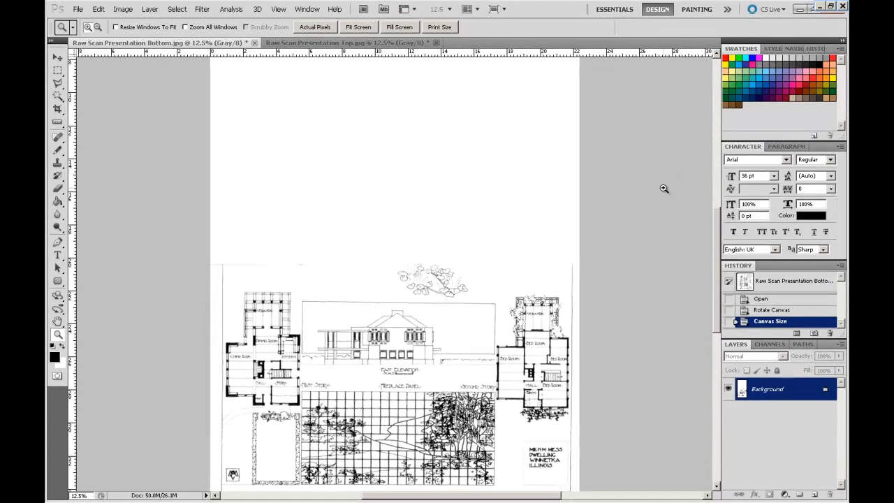
pyautogui.hotkey('ctrl', '0')
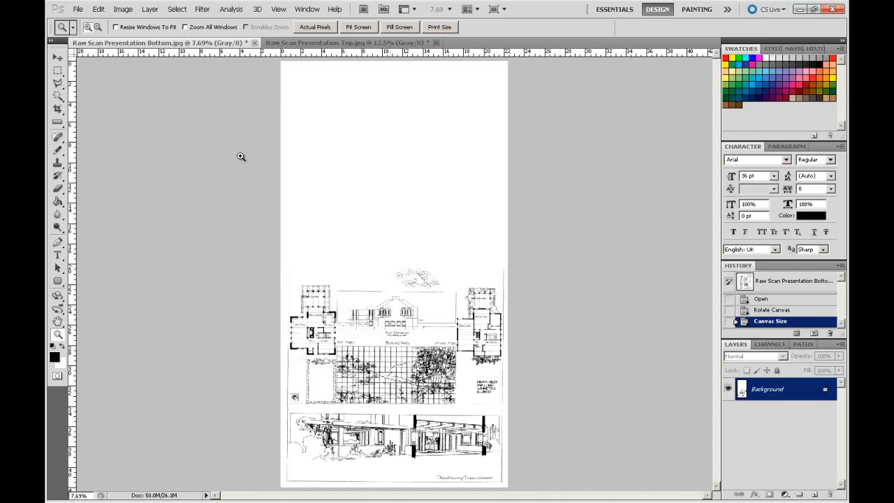
# - Copy the entire Top scan and paste it as a new layer into the Bottom scan document
pyautogui.click(343, 43)
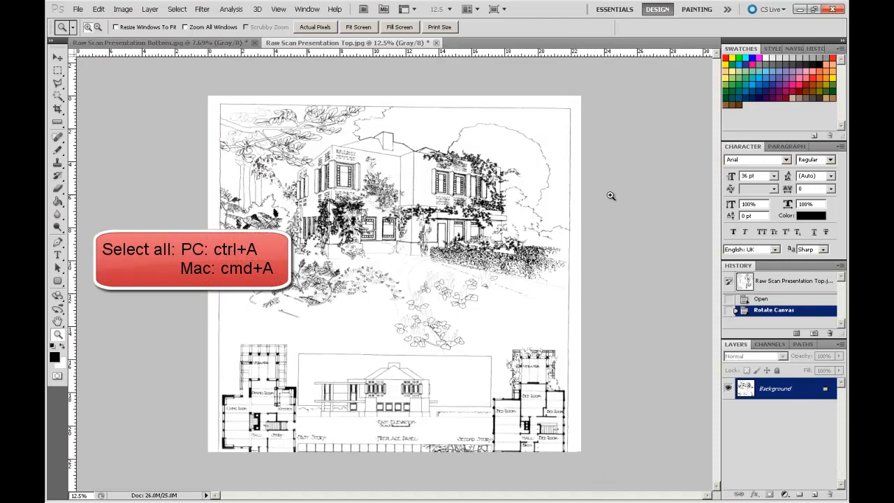
pyautogui.hotkey('ctrl', 'a')
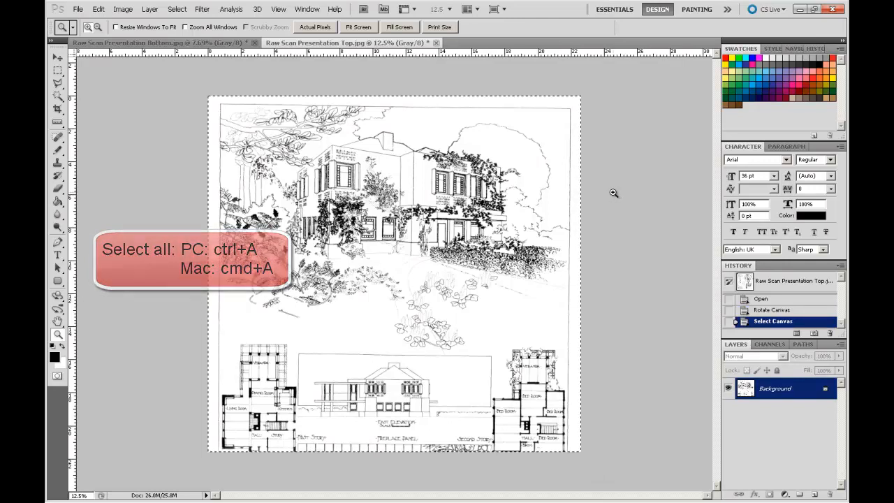
pyautogui.hotkey('ctrl', 'c')
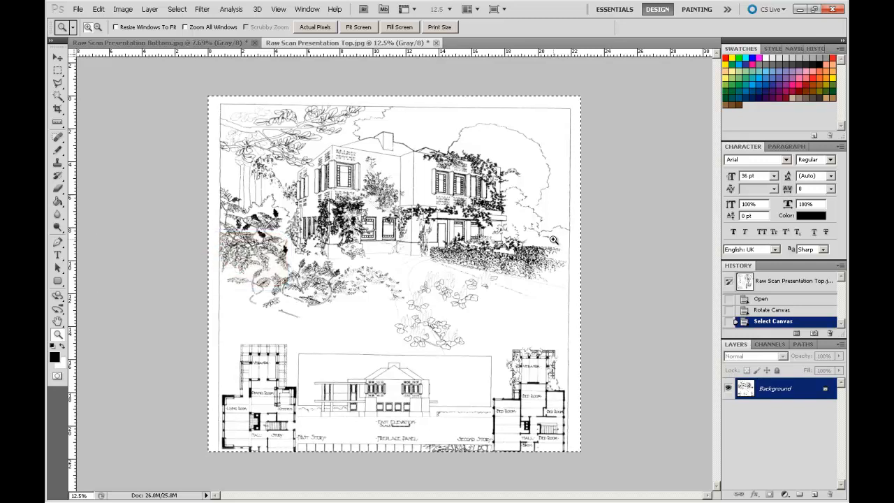
pyautogui.click(184, 44)
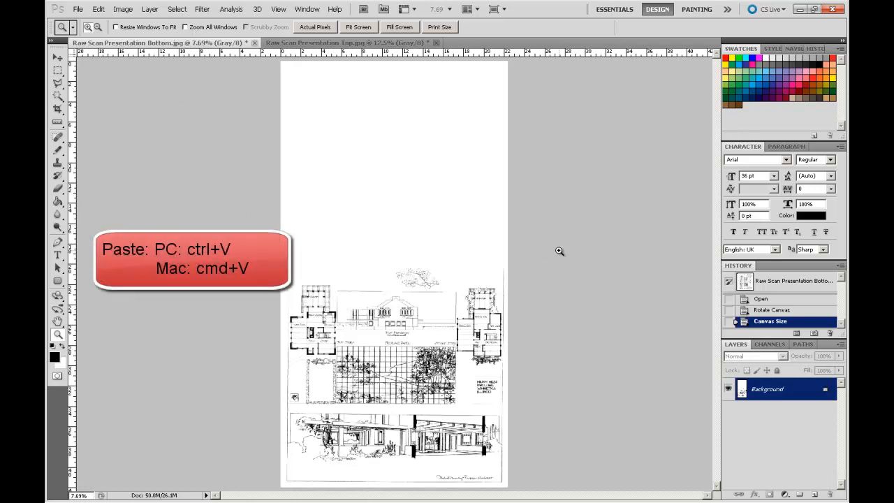
pyautogui.hotkey('ctrl', 'v')
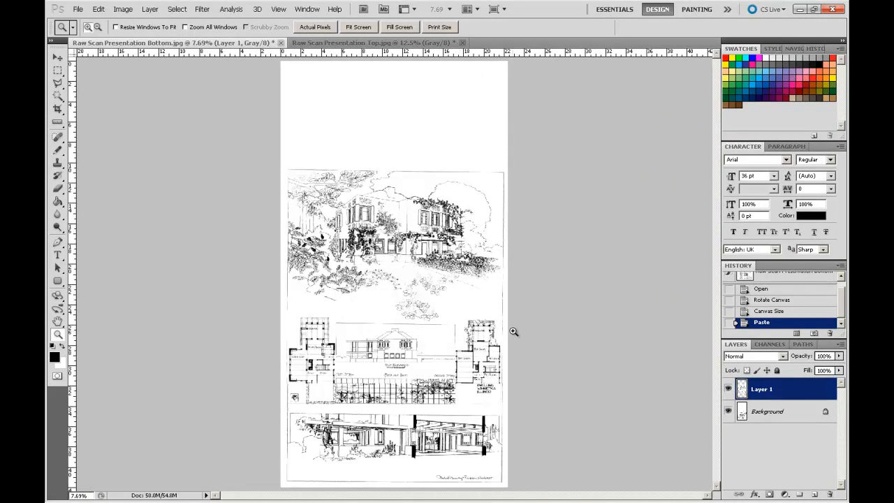
# - Move the pasted Top scan upward so its floor plans and elevation roughly overlap the matching drawings in the Bottom scan
pyautogui.click(57, 60)
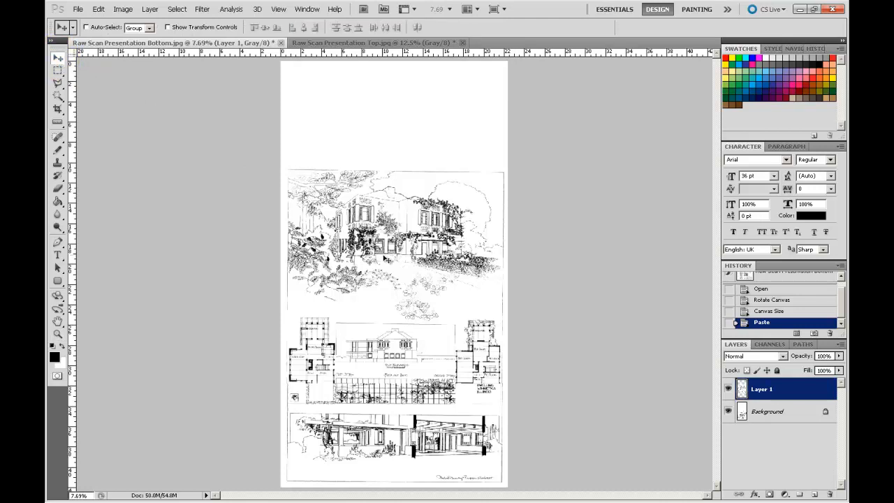
pyautogui.moveTo(402, 269)
pyautogui.mouseDown()
pyautogui.moveTo(400, 197)
pyautogui.moveTo(400, 222)
pyautogui.mouseUp()
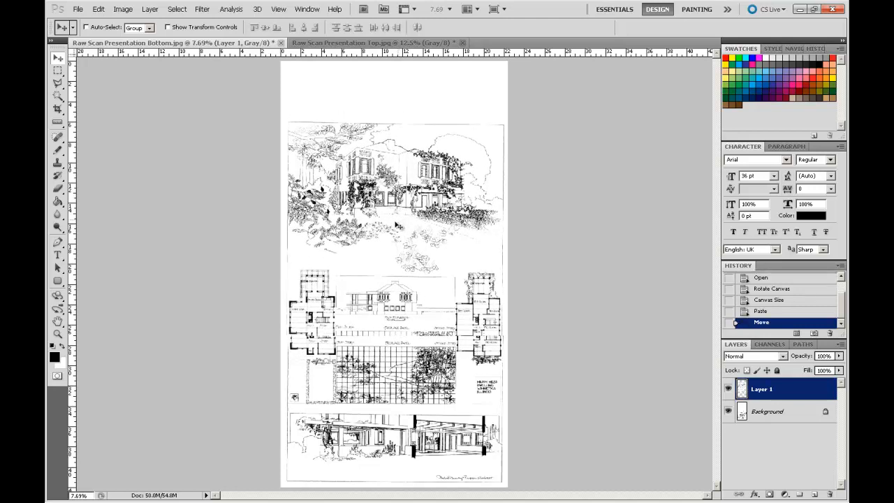
pyautogui.click(58, 334)
pyautogui.moveTo(273, 253); pyautogui.dragTo(532, 384)
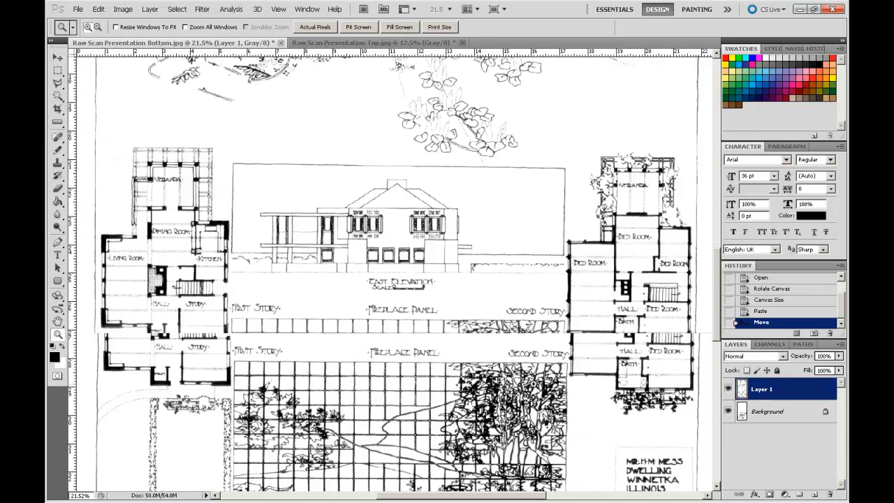
pyautogui.click(58, 57)
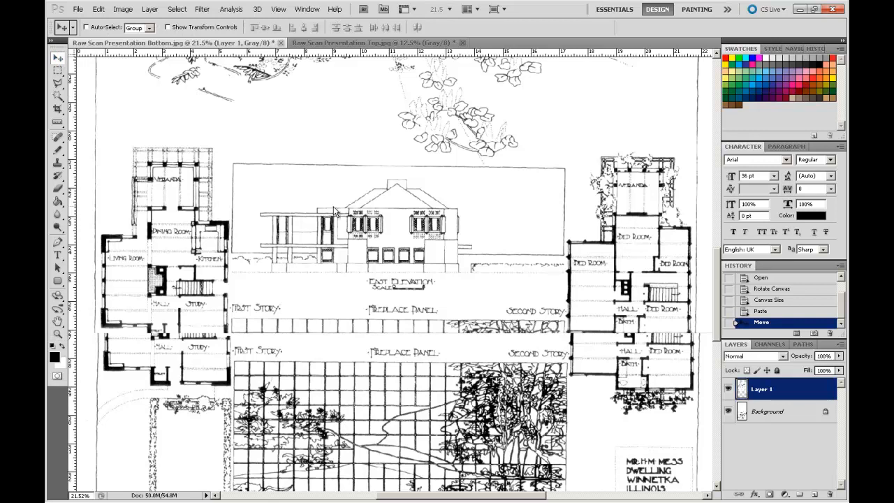
pyautogui.moveTo(359, 238); pyautogui.dragTo(362, 281)
pyautogui.moveTo(362, 282); pyautogui.dragTo(364, 281)
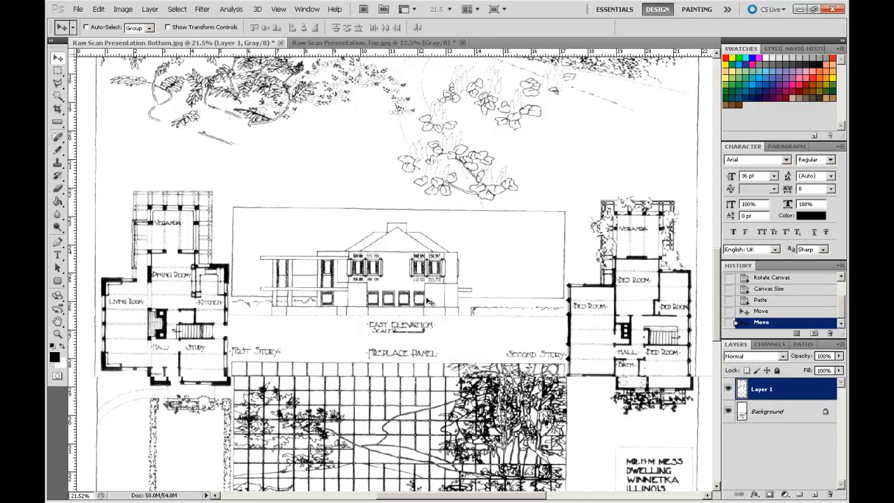
pyautogui.moveTo(413, 319)
pyautogui.mouseDown()
pyautogui.moveTo(418, 174)
pyautogui.moveTo(422, 328)
pyautogui.moveTo(428, 271)
pyautogui.moveTo(424, 240)
pyautogui.moveTo(420, 329)
pyautogui.moveTo(420, 312)
pyautogui.mouseUp()
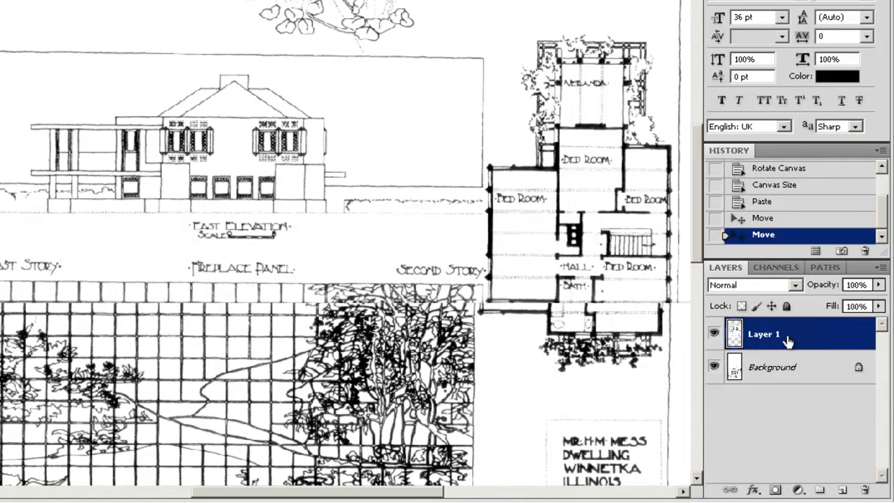
# - Set Layer 1's blending mode to Multiply and shift the layer to line up roughly with the drawings beneath it
pyautogui.click(796, 286)
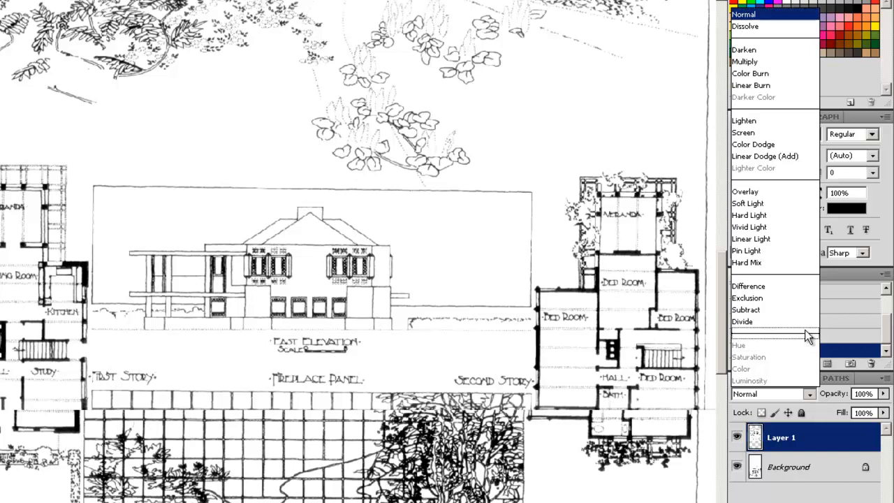
pyautogui.click(762, 62)
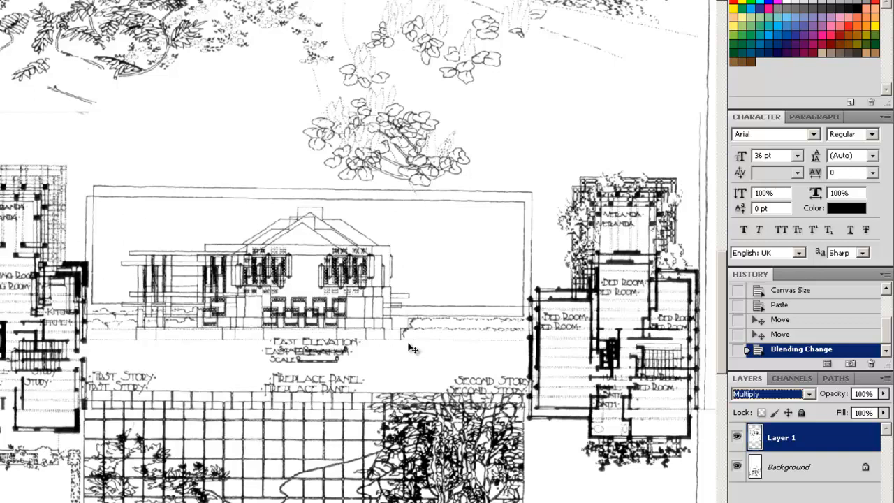
pyautogui.moveTo(382, 365)
pyautogui.mouseDown()
pyautogui.moveTo(392, 353)
pyautogui.moveTo(336, 360)
pyautogui.moveTo(373, 371)
pyautogui.mouseUp()
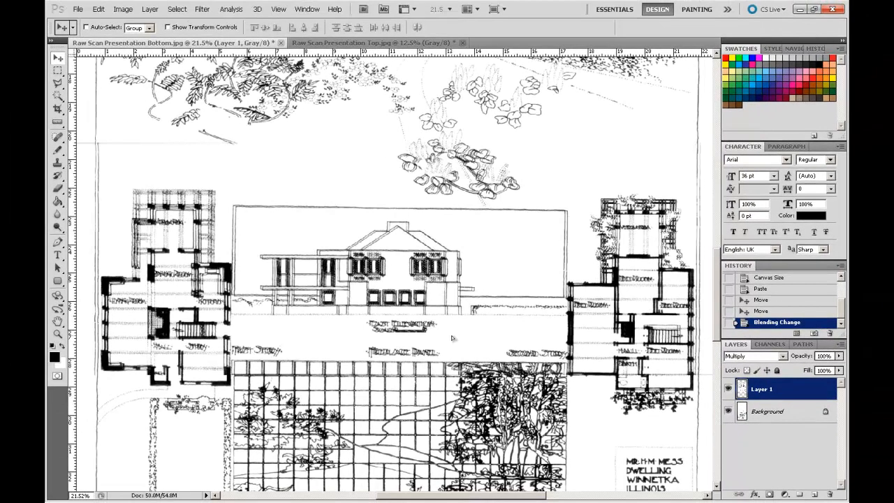
pyautogui.moveTo(451, 338); pyautogui.dragTo(456, 341)
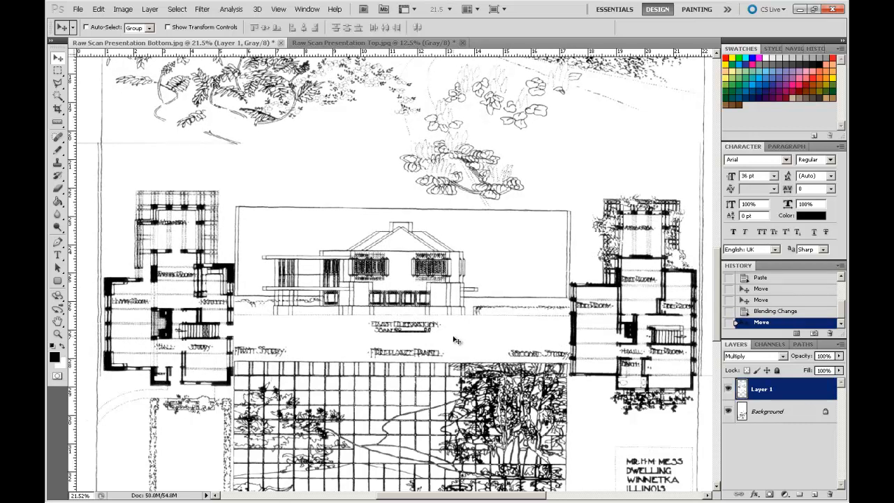
# - Nudge Layer 1 left in small increments until its floor plans, elevation and lettering coincide with the Bottom scan
pyautogui.press('Left')
pyautogui.press('Left')
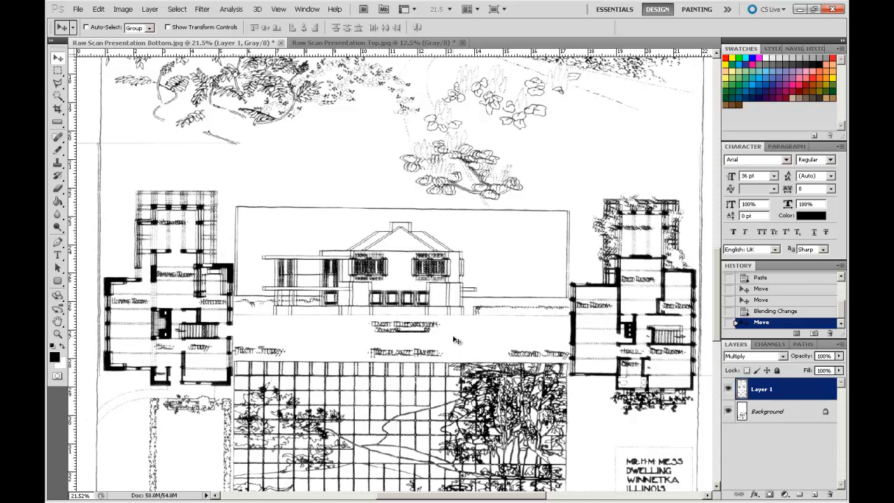
pyautogui.press('Left')
pyautogui.press('Left')
pyautogui.press('Left')
pyautogui.press('Left')
pyautogui.press('Left')
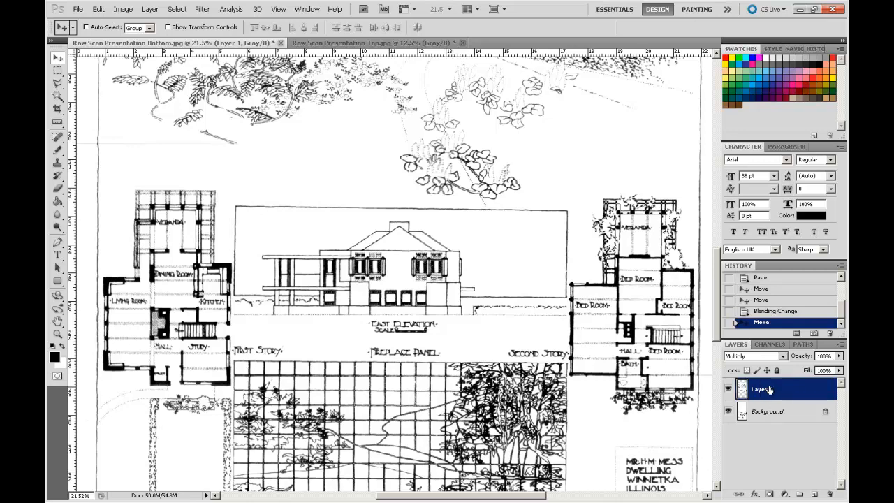
# - Set Layer 1's blending mode back to Normal and flatten the image
pyautogui.click(781, 357)
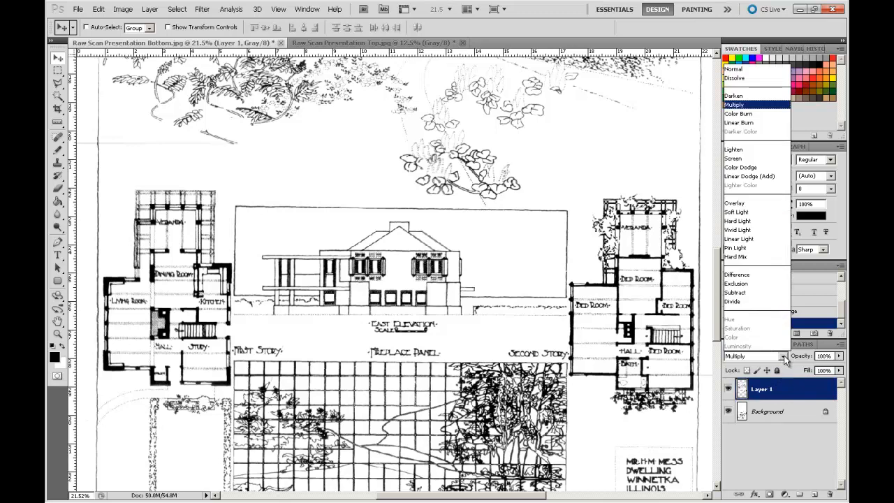
pyautogui.click(745, 70)
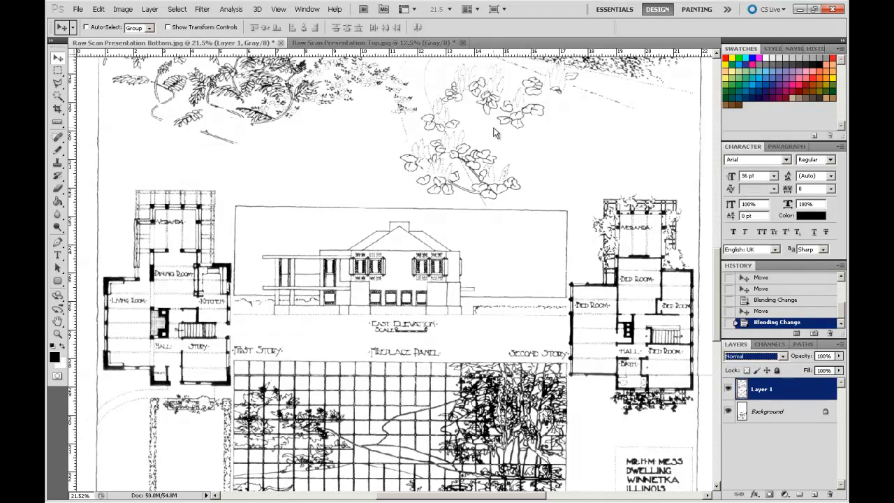
pyautogui.scroll(-1, 495, 133)
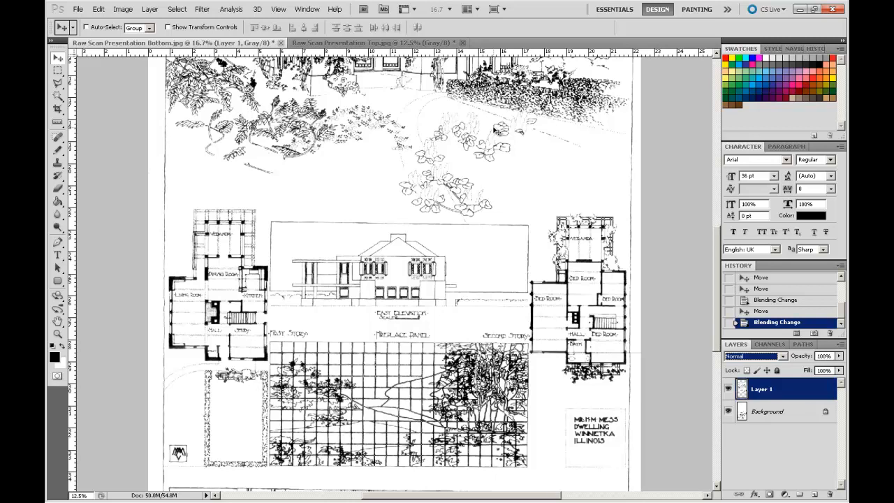
pyautogui.scroll(-2, 495, 130)
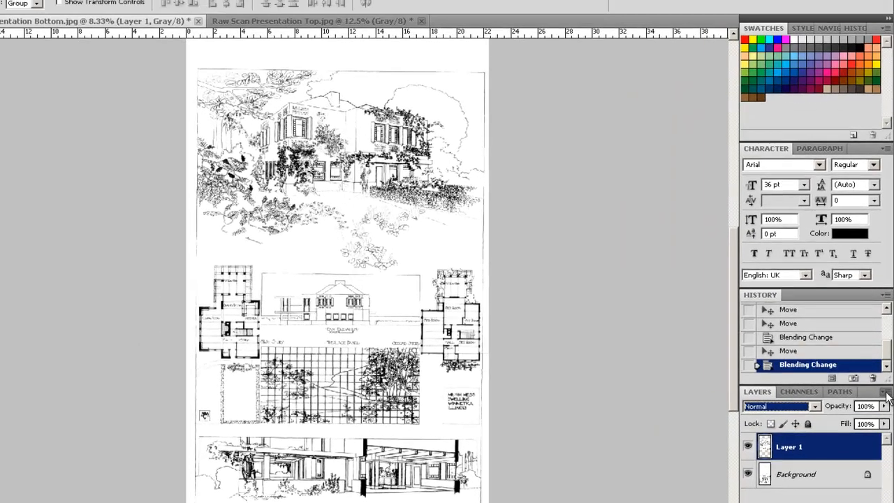
pyautogui.click(879, 232)
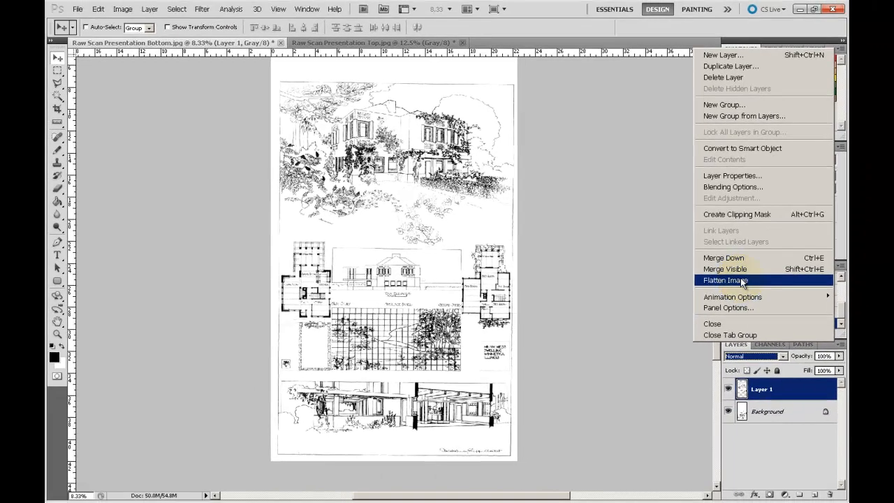
pyautogui.click(763, 312)
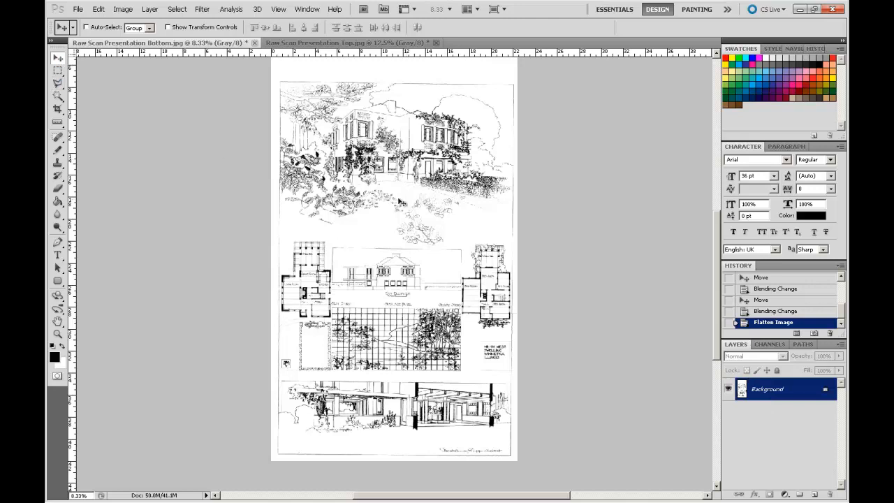
pyautogui.click(447, 254)
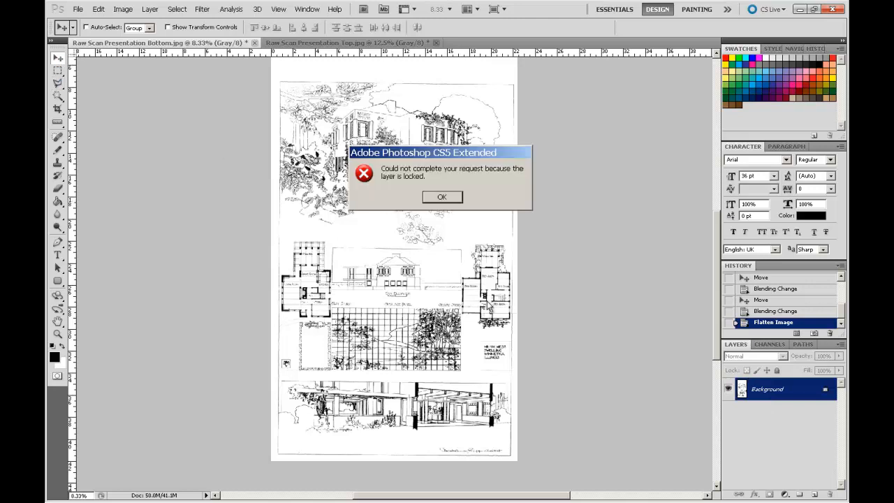
pyautogui.click(439, 198)
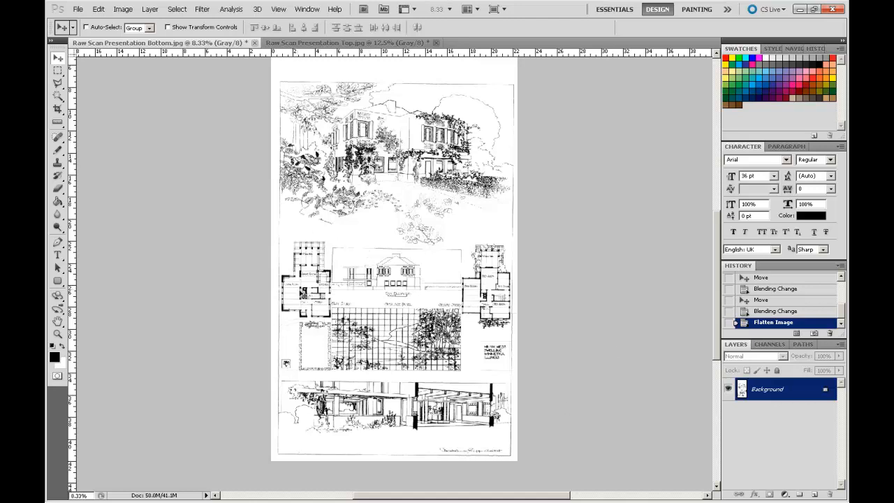
pyautogui.scroll(2, 402, 123)
pyautogui.scroll(-2, 399, 122)
pyautogui.scroll(2, 399, 122)
pyautogui.scroll(-3, 402, 123)
# - Draw a crop area around the whole drawing, leaving out the blank strip above it, with the Perspective option off
pyautogui.click(58, 110)
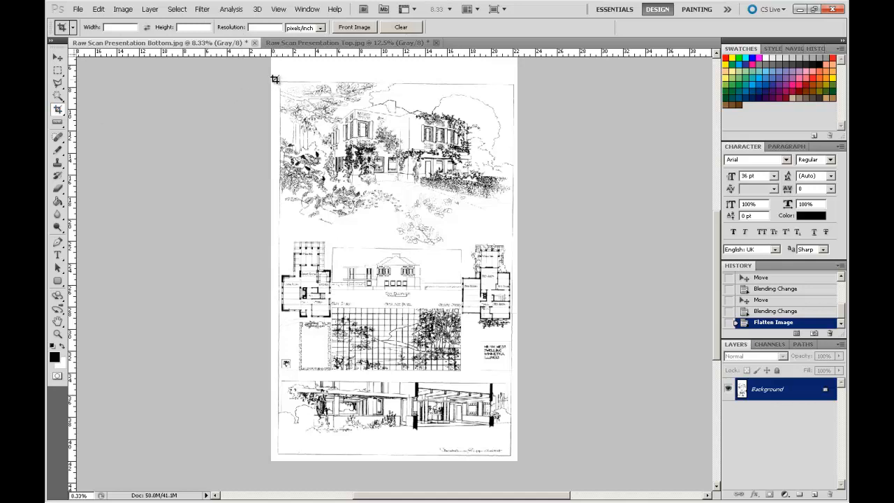
pyautogui.moveTo(359, 220); pyautogui.dragTo(517, 461)
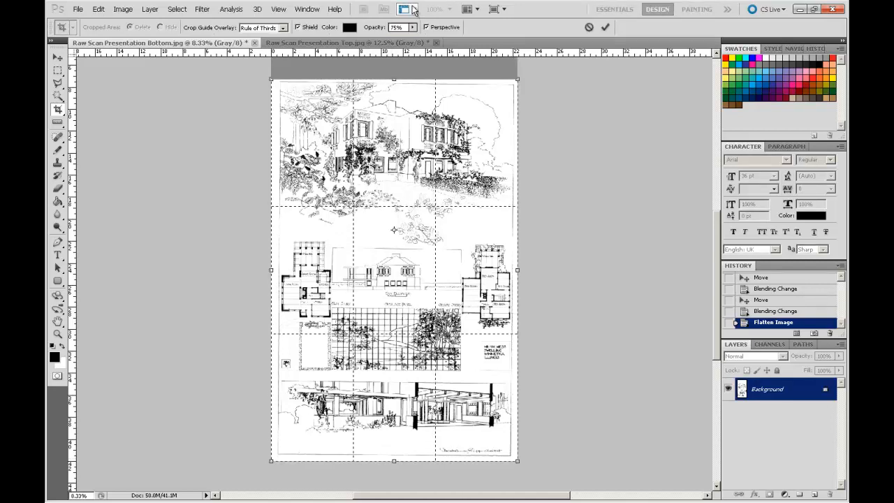
pyautogui.click(429, 28)
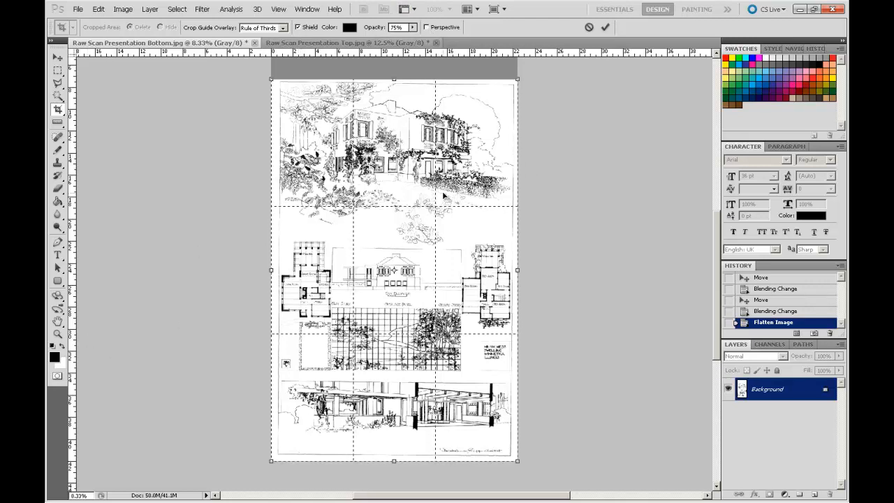
pyautogui.click(57, 335)
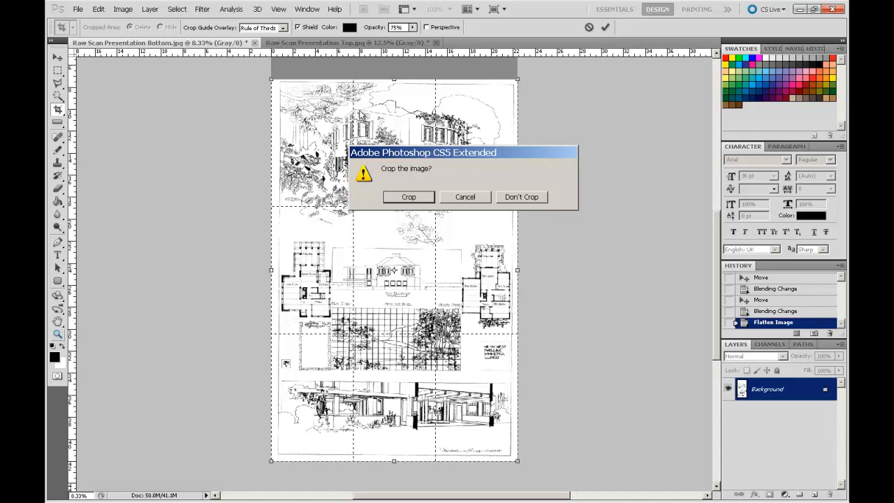
pyautogui.click(477, 198)
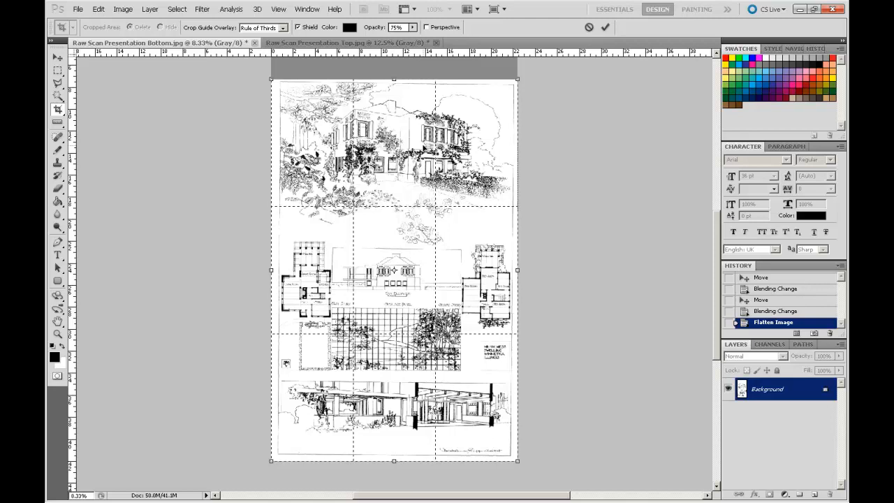
# - Enable the crop's Perspective option and fit the crop area's upper-right corner just outside the drawing's border
pyautogui.hotkey('ctrl', '+')
pyautogui.hotkey('ctrl', '+')
pyautogui.hotkey('ctrl', '+')
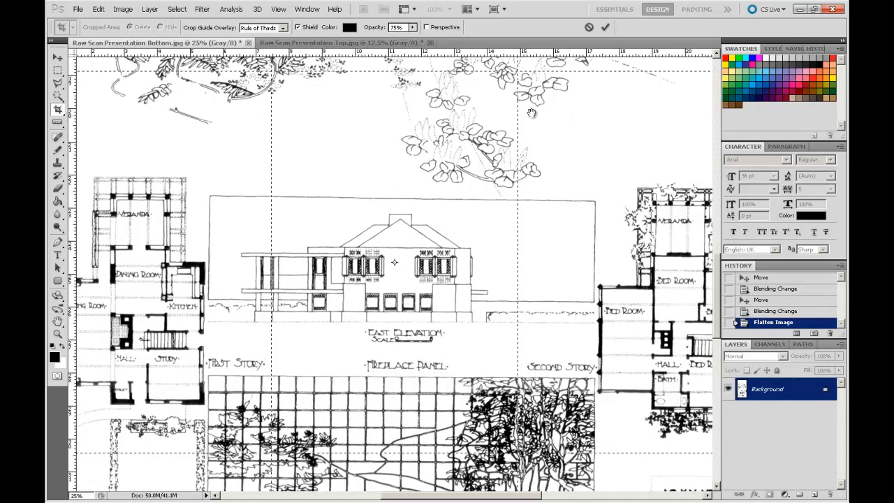
pyautogui.moveTo(577, 114); pyautogui.dragTo(399, 222)
pyautogui.moveTo(506, 128); pyautogui.dragTo(468, 301)
pyautogui.moveTo(500, 58); pyautogui.dragTo(486, 211)
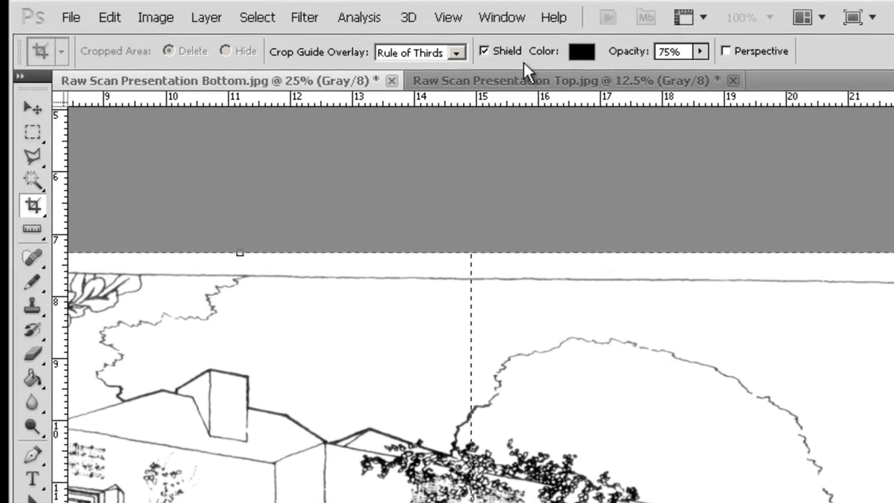
pyautogui.click(727, 51)
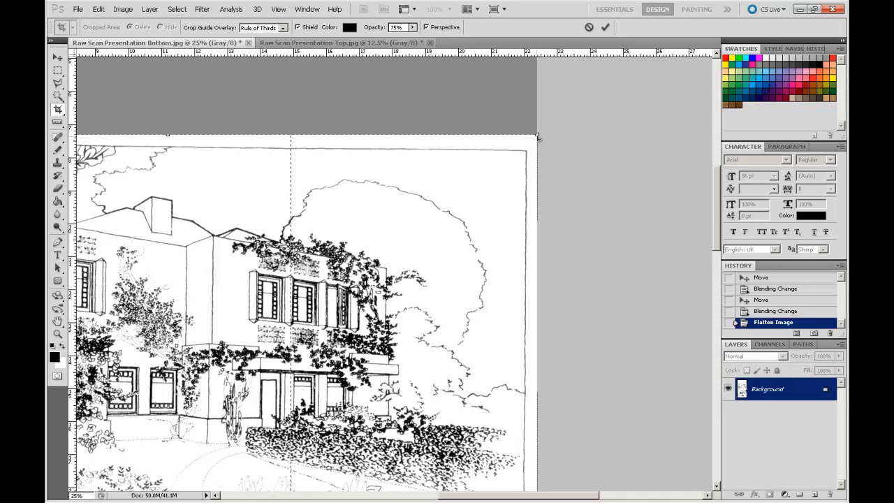
pyautogui.moveTo(538, 136); pyautogui.dragTo(530, 148)
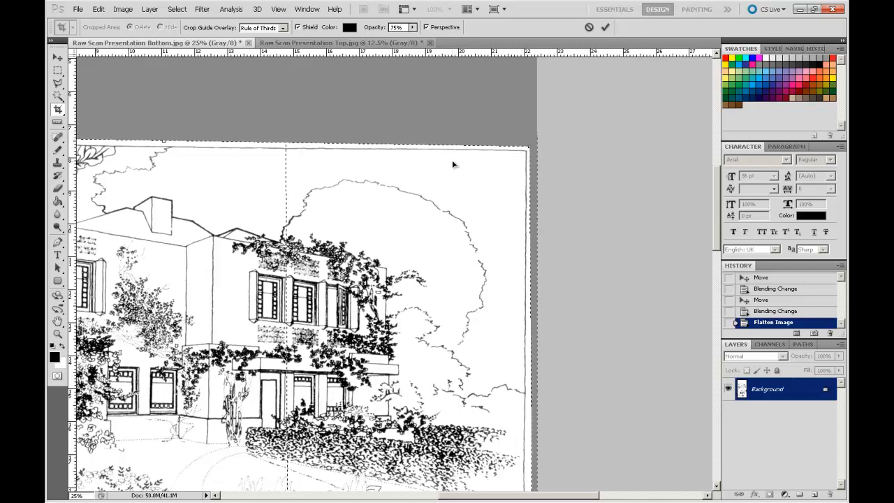
# - Fit the crop area's lower-right and lower-left corners just outside the matching corners of the drawing's border
pyautogui.scroll(-1, 453, 164)
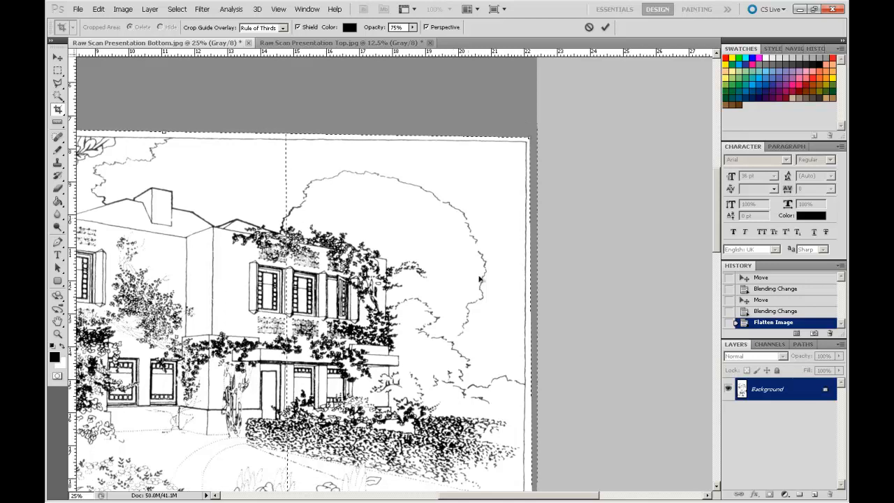
pyautogui.scroll(-10, 445, 377)
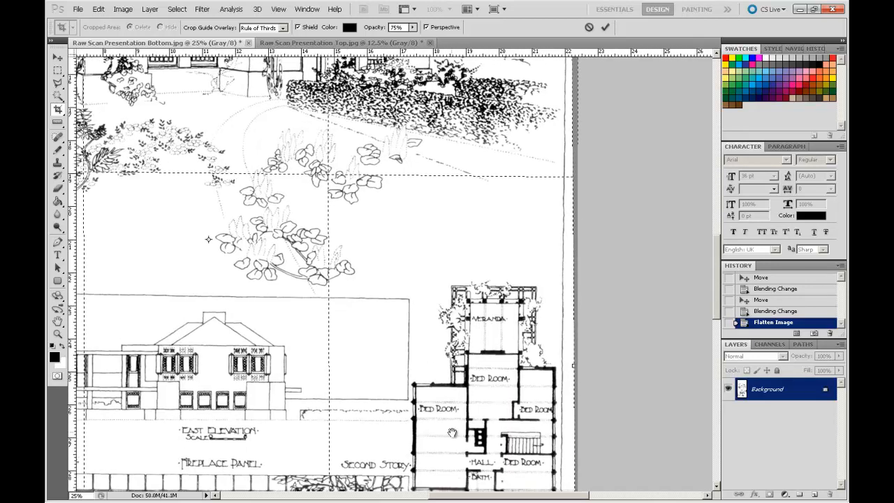
pyautogui.scroll(-8, 415, 282)
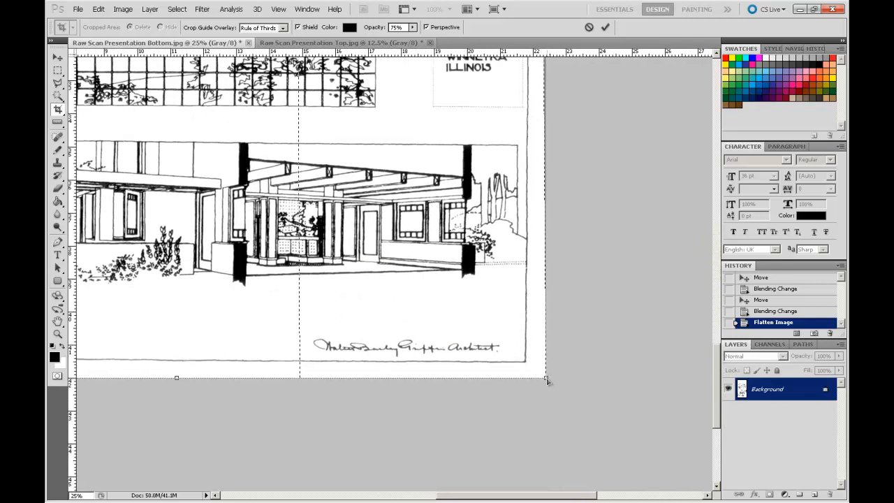
pyautogui.moveTo(536, 375); pyautogui.dragTo(531, 367)
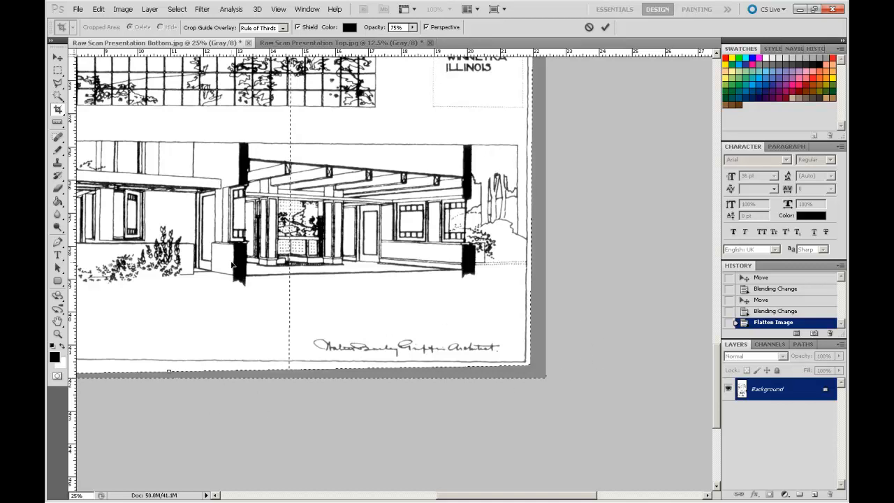
pyautogui.moveTo(150, 265); pyautogui.dragTo(274, 294)
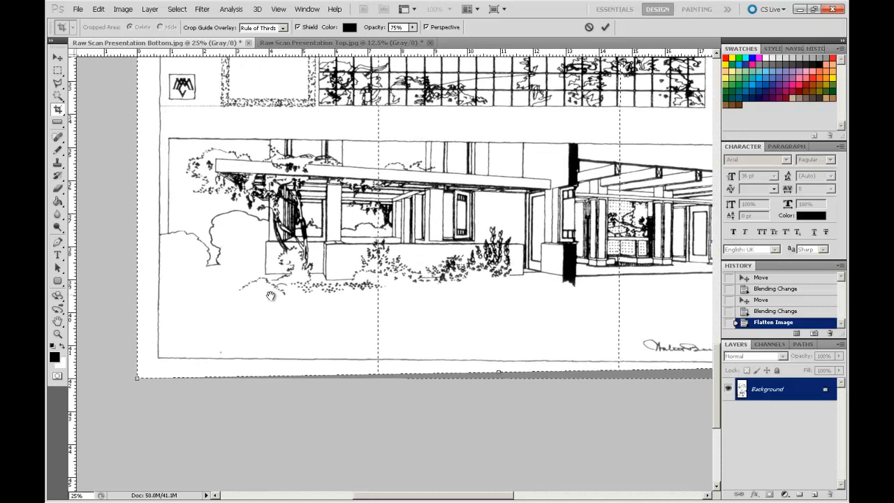
pyautogui.moveTo(137, 377); pyautogui.dragTo(154, 363)
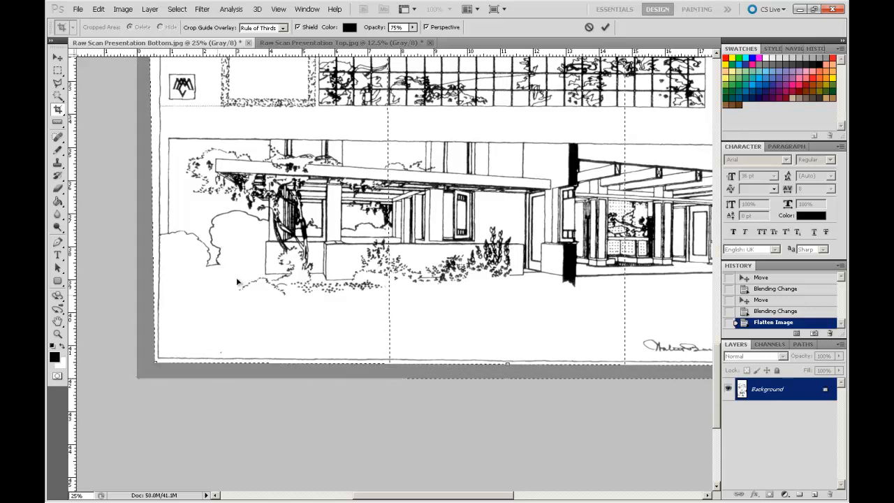
# - Fit the crop area's upper-left corner just outside the drawing's border and apply the perspective crop
pyautogui.moveTo(331, 98); pyautogui.dragTo(355, 333)
pyautogui.moveTo(346, 168); pyautogui.dragTo(347, 411)
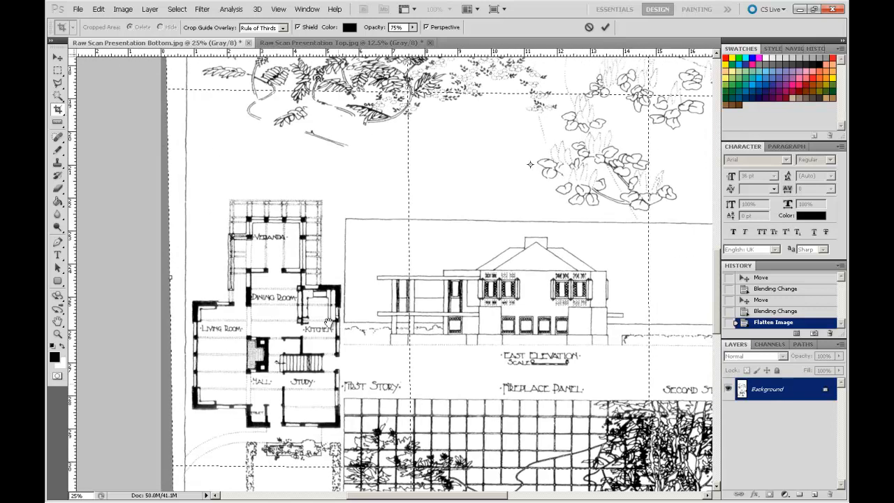
pyautogui.moveTo(325, 180); pyautogui.dragTo(320, 457)
pyautogui.moveTo(336, 232); pyautogui.dragTo(323, 446)
pyautogui.moveTo(147, 208); pyautogui.dragTo(172, 212)
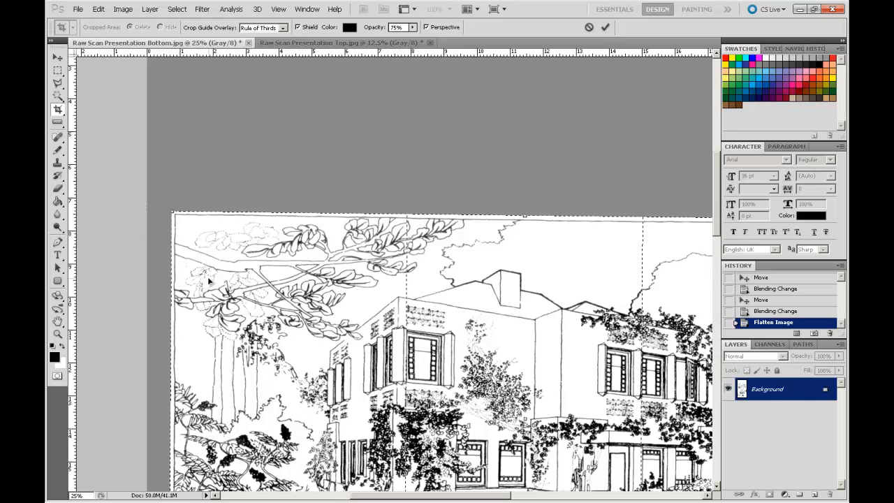
pyautogui.hotkey('ctrl', '0')
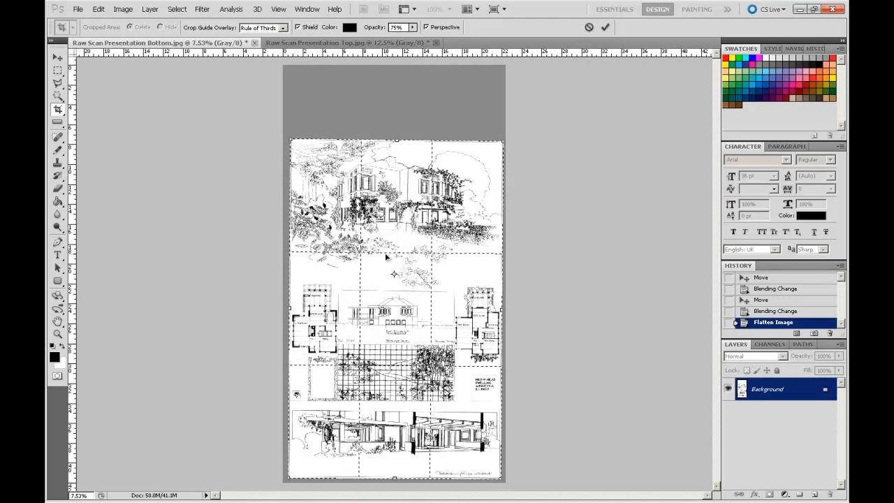
pyautogui.press('Return')
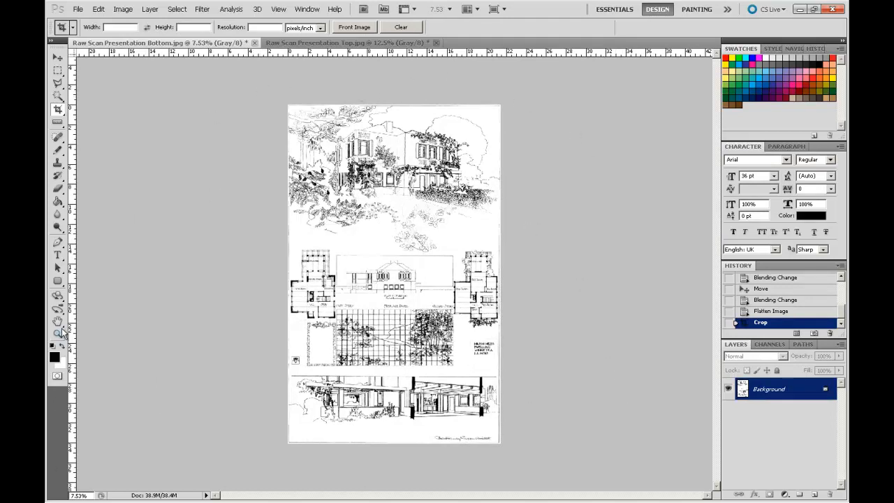
# - Examine the house perspective in the upper part of the cropped drawing up close
pyautogui.click(59, 334)
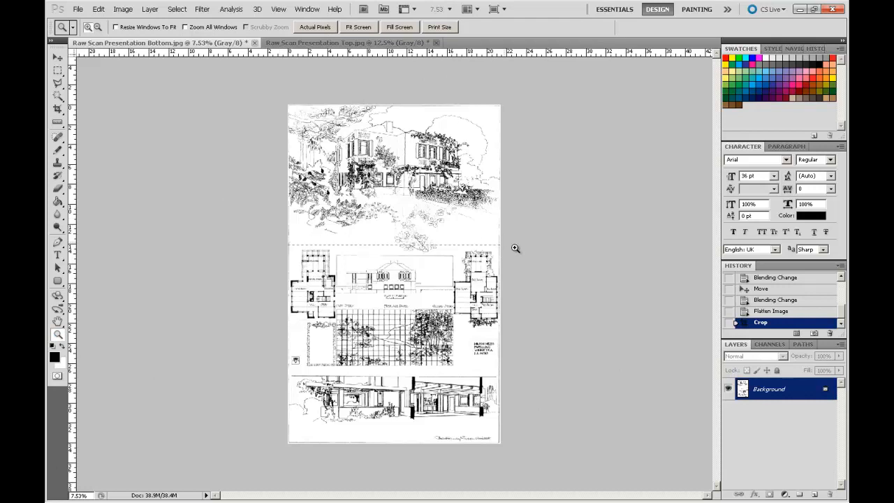
pyautogui.moveTo(510, 242); pyautogui.dragTo(516, 249)
pyautogui.scroll(1, 589, 213)
pyautogui.scroll(-7, 590, 224)
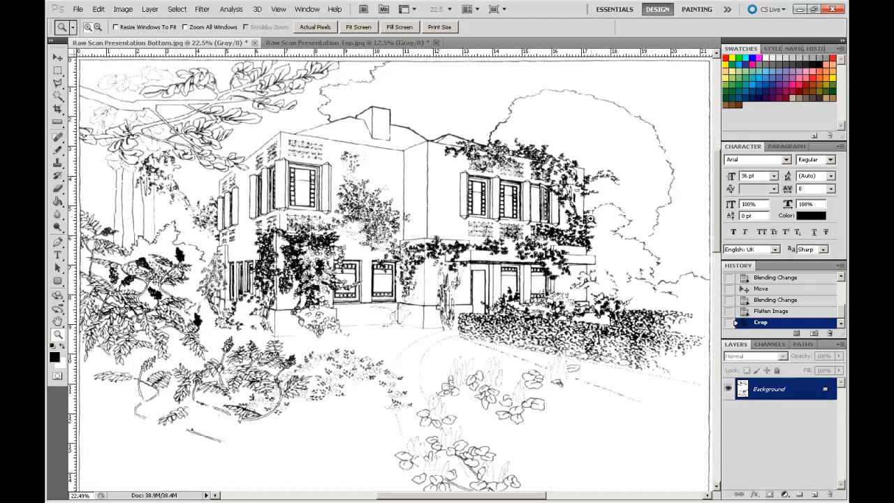
# - Examine the floor plans, elevation and lower perspective of the cropped drawing, ending with the whole sheet in view
pyautogui.scroll(-5, 591, 234)
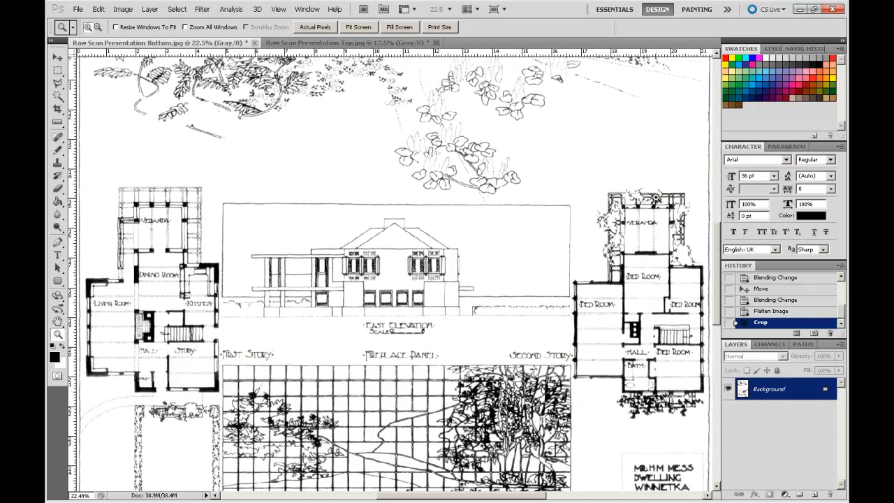
pyautogui.keyDown('alt'); pyautogui.click(657, 200); pyautogui.keyUp('alt')
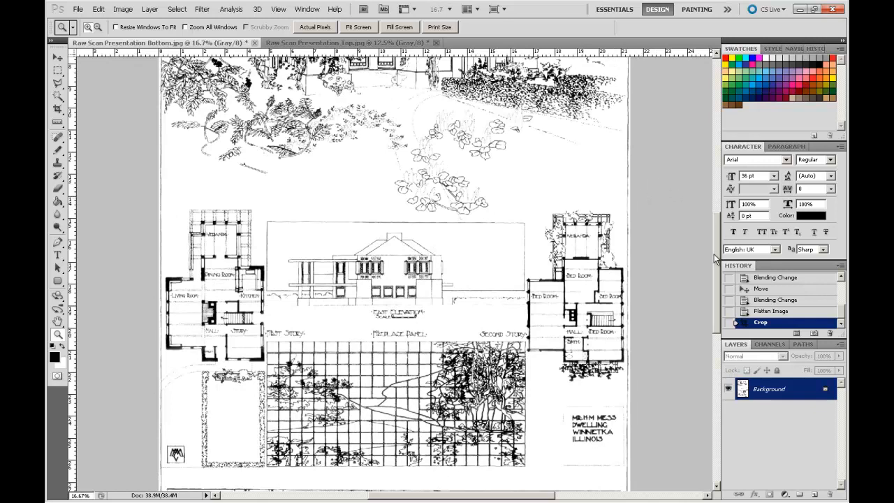
pyautogui.scroll(8, 713, 252)
pyautogui.moveTo(724, 199); pyautogui.dragTo(725, 324)
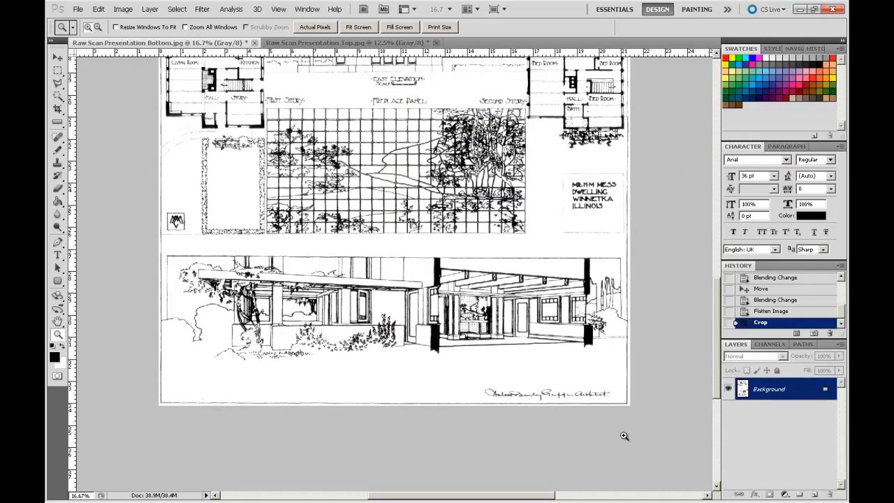
pyautogui.scroll(10, 536, 325)
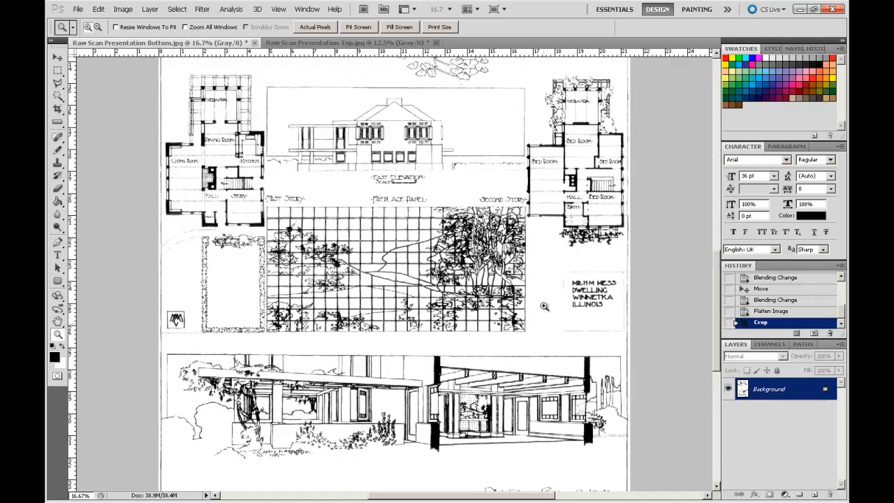
pyautogui.hotkey('ctrl', '-')
pyautogui.hotkey('ctrl', '-')
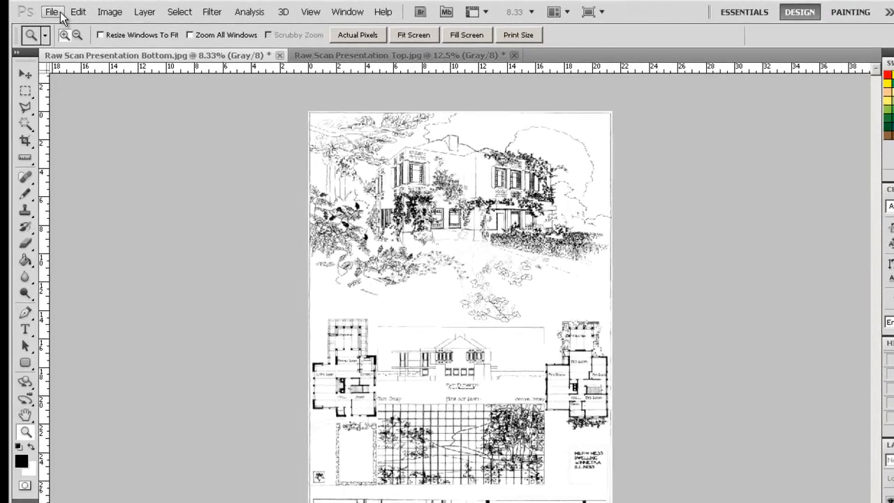
# - Save the cropped drawing as Composite Presentation.jpg in the Video 1-6 folder, with JPEG quality 12 (Maximum) and Baseline Optimized
pyautogui.click(79, 9)
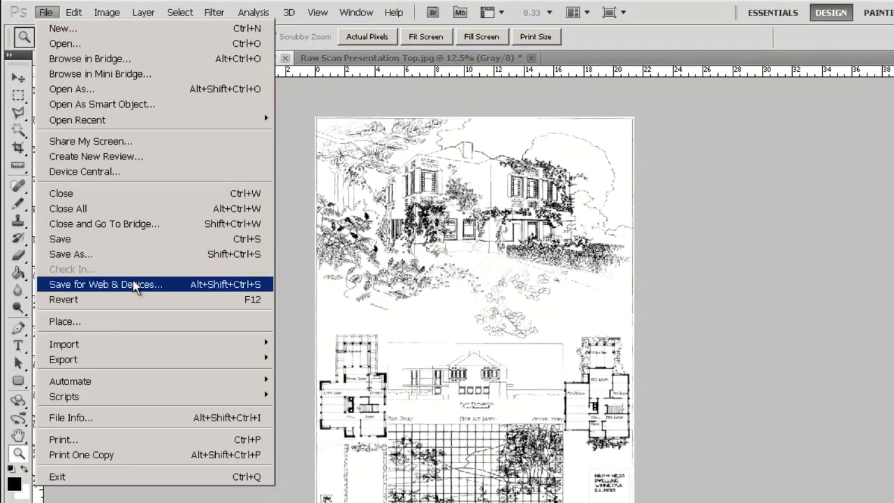
pyautogui.click(139, 254)
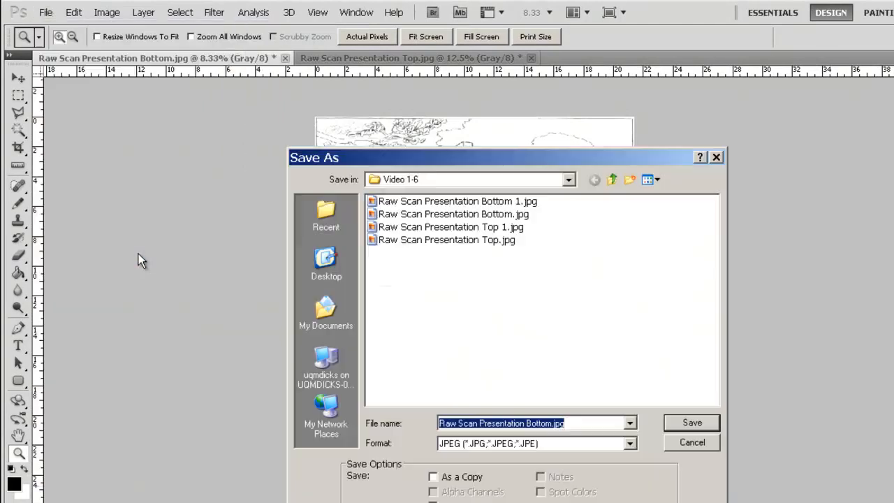
pyautogui.click(521, 423)
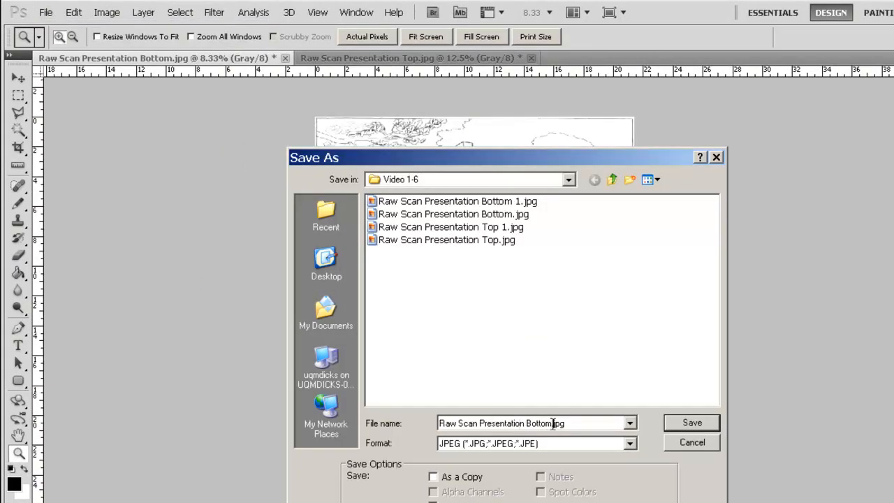
pyautogui.press('BackSpace')
pyautogui.press('BackSpace')
pyautogui.press('BackSpace')
pyautogui.press('BackSpace')
pyautogui.press('BackSpace')
pyautogui.press('BackSpace')
pyautogui.press('BackSpace')
pyautogui.press('BackSpace')
pyautogui.press('BackSpace')
pyautogui.press('BackSpace')
pyautogui.press('BackSpace')
pyautogui.press('BackSpace')
pyautogui.press('BackSpace')
pyautogui.press('BackSpace')
pyautogui.press('BackSpace')
pyautogui.press('BackSpace')
pyautogui.press('BackSpace')
pyautogui.press('BackSpace')
pyautogui.press('BackSpace')
pyautogui.press('BackSpace')
pyautogui.write('Composite Presentation')
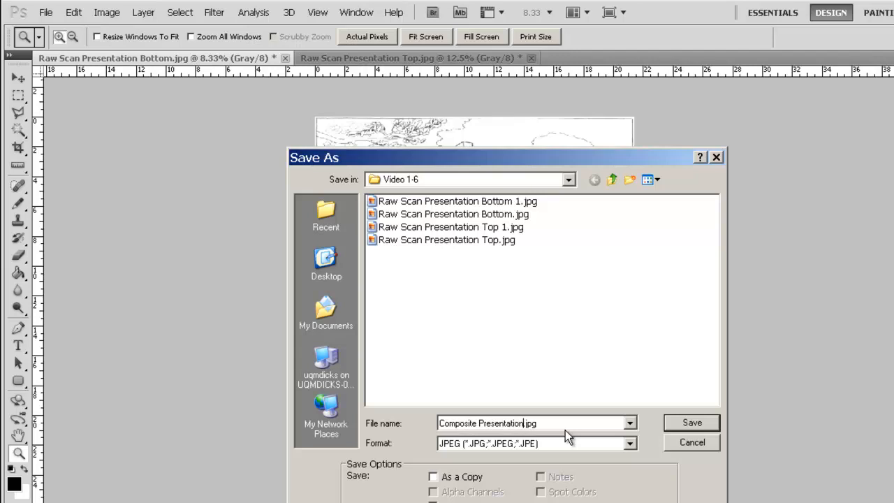
pyautogui.click(713, 425)
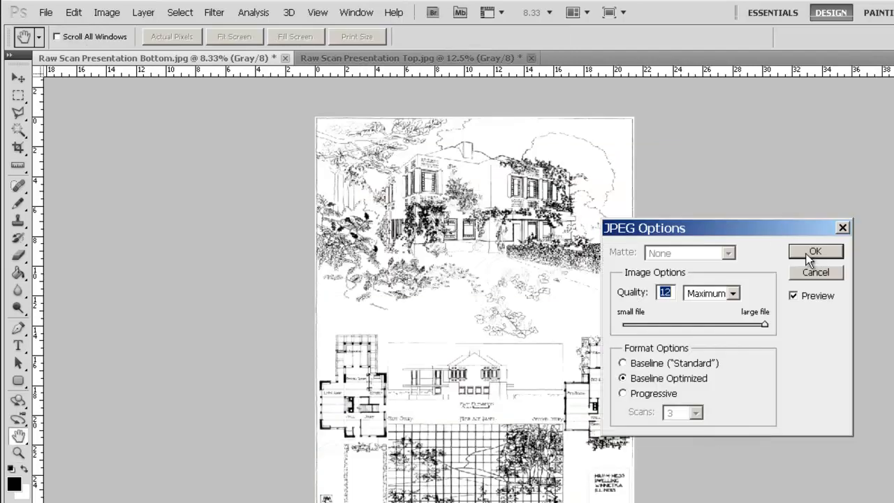
pyautogui.click(814, 253)
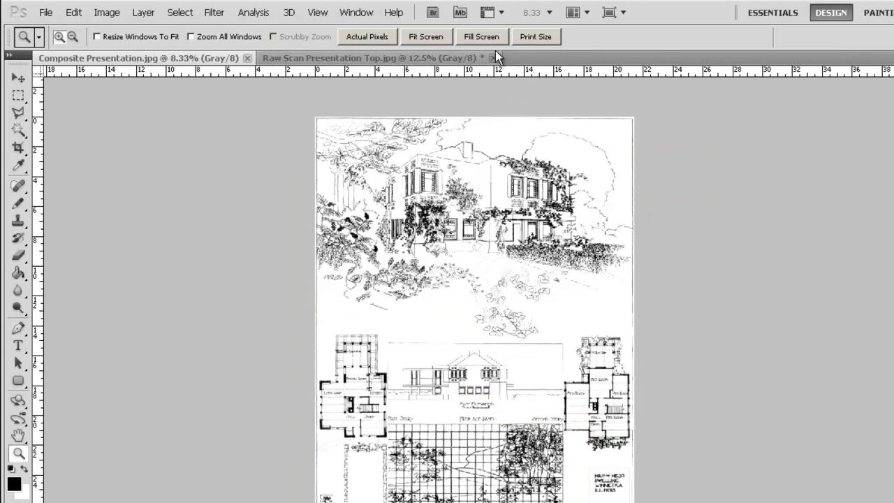
# - Close Raw Scan Presentation Top.jpg without saving its changes and close Composite Presentation.jpg
pyautogui.click(493, 58)
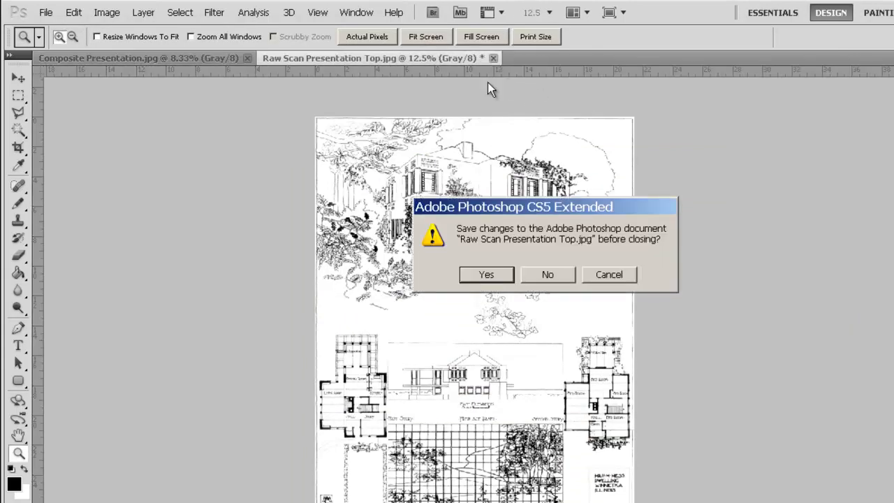
pyautogui.click(531, 275)
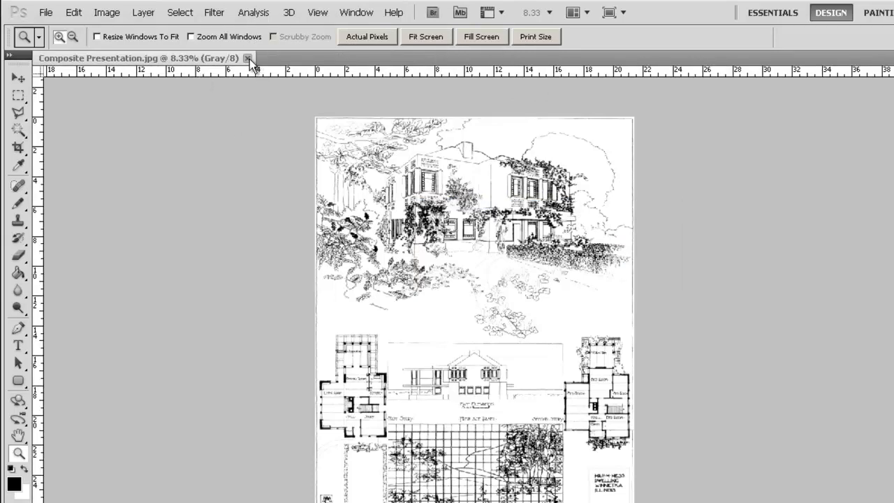
pyautogui.click(248, 59)
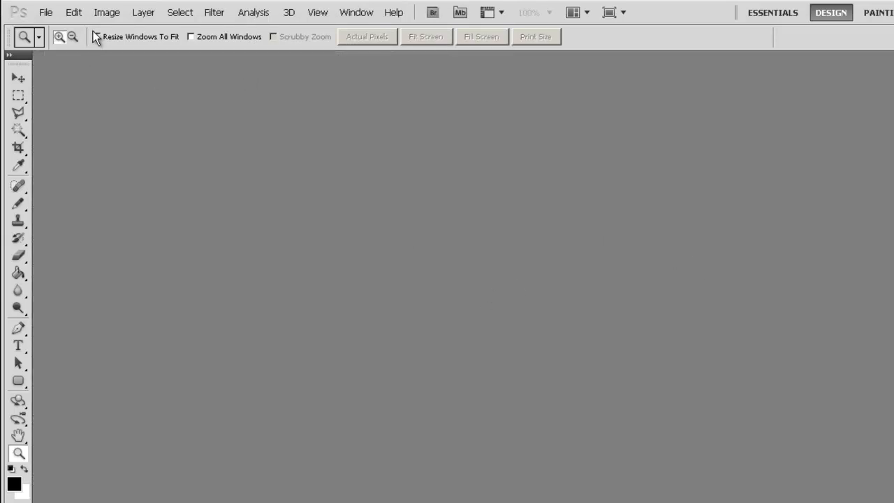
# - Open Raw Scan Presentation Bottom 1.jpg and Raw Scan Presentation Top 1.jpg from the Video 1-6 folder and view both scans
pyautogui.click(49, 14)
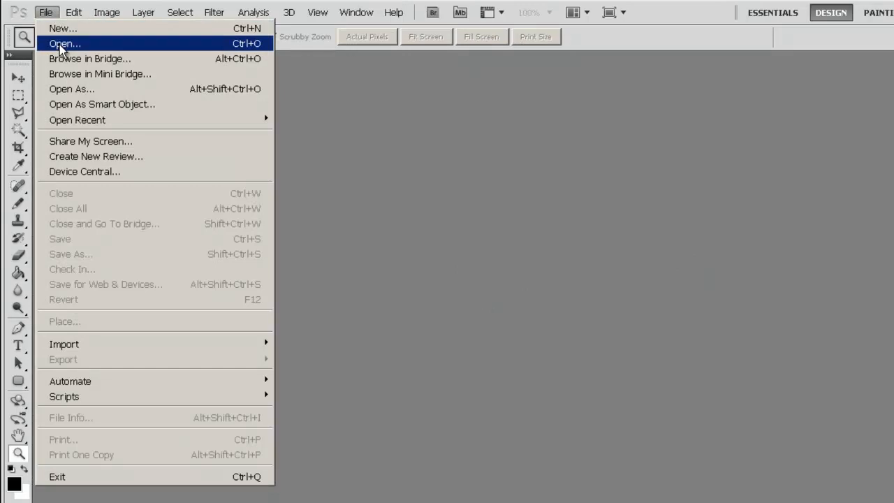
pyautogui.click(61, 45)
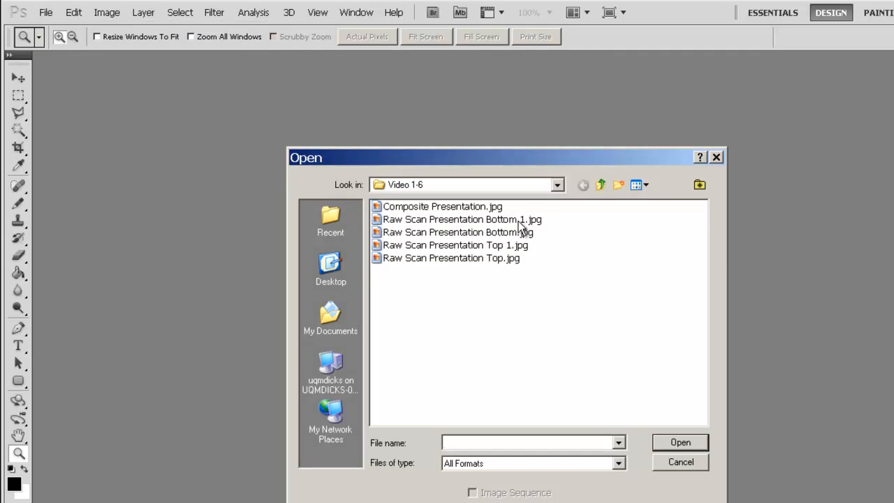
pyautogui.doubleClick(518, 222)
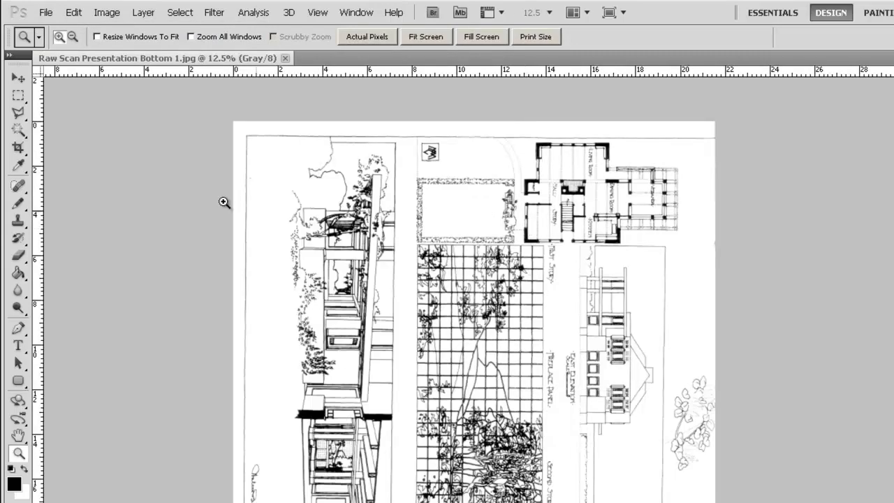
pyautogui.click(45, 12)
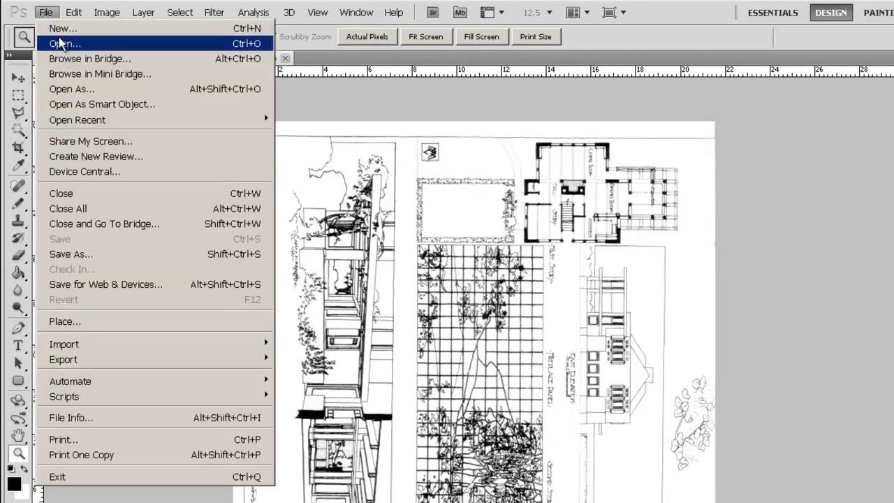
pyautogui.click(60, 43)
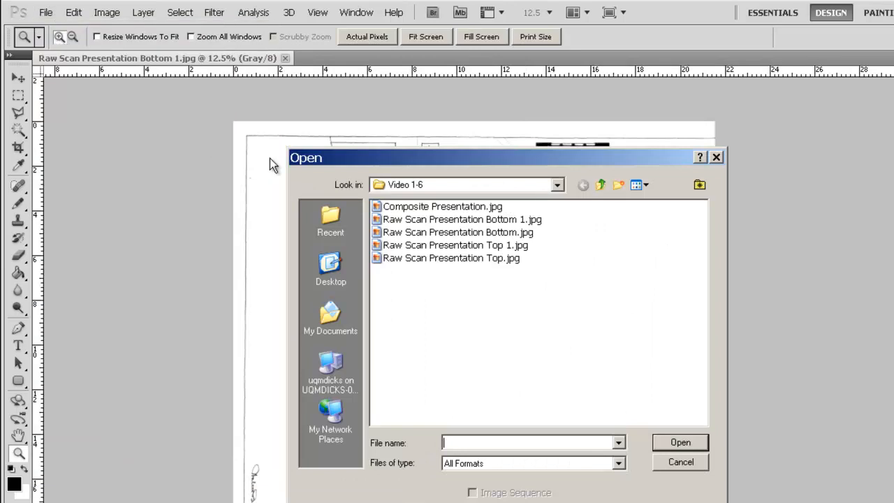
pyautogui.doubleClick(489, 246)
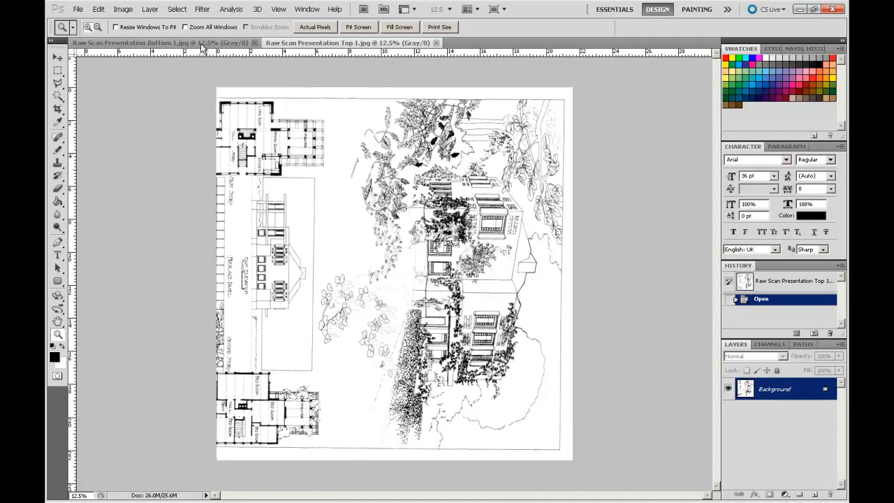
pyautogui.click(200, 44)
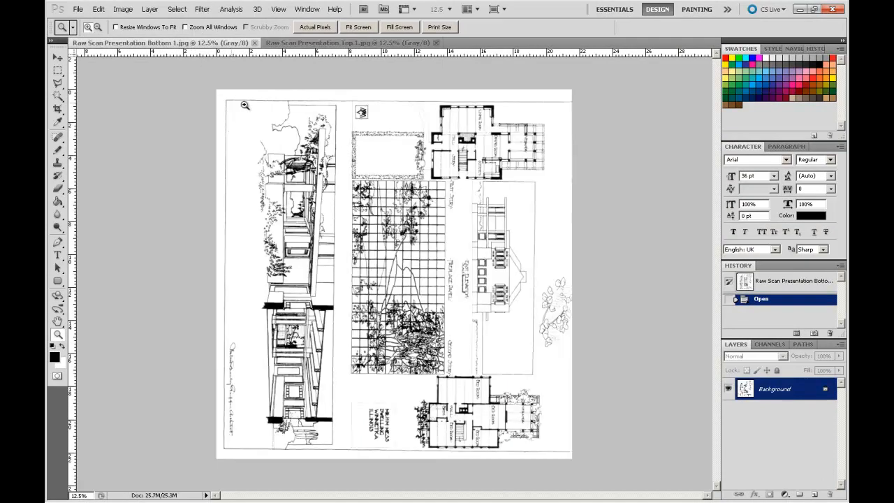
pyautogui.click(311, 43)
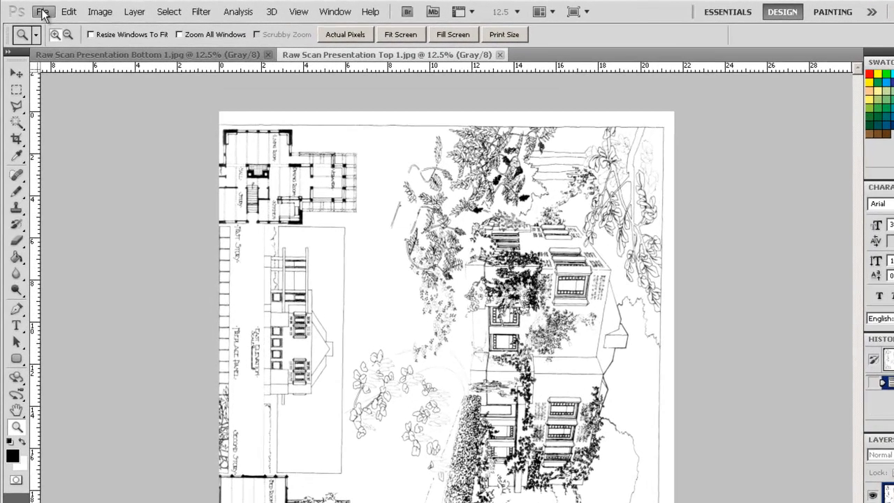
# - Run Photomerge on the two open scans with the Auto layout and Blend Images Together enabled
pyautogui.click(79, 11)
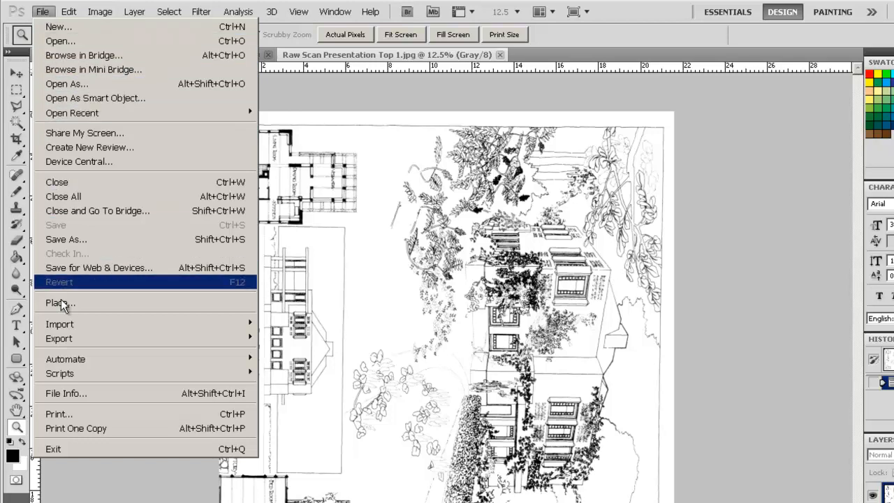
pyautogui.moveTo(67, 362)
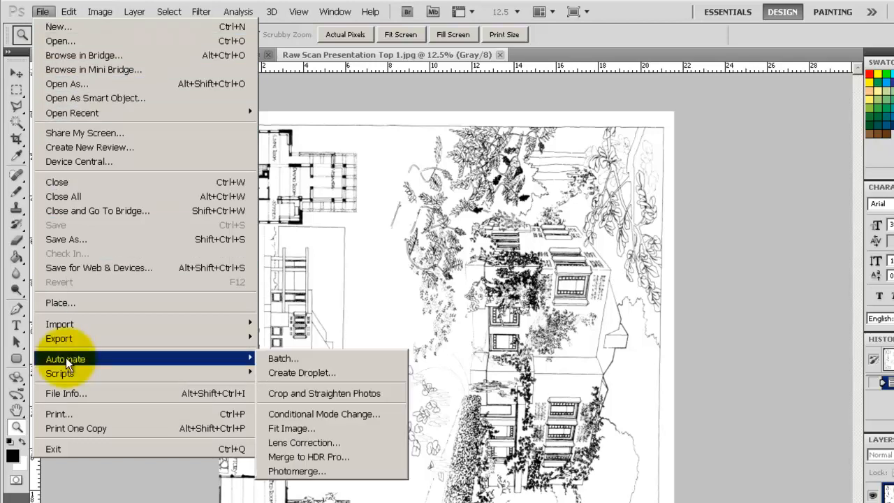
pyautogui.moveTo(153, 357)
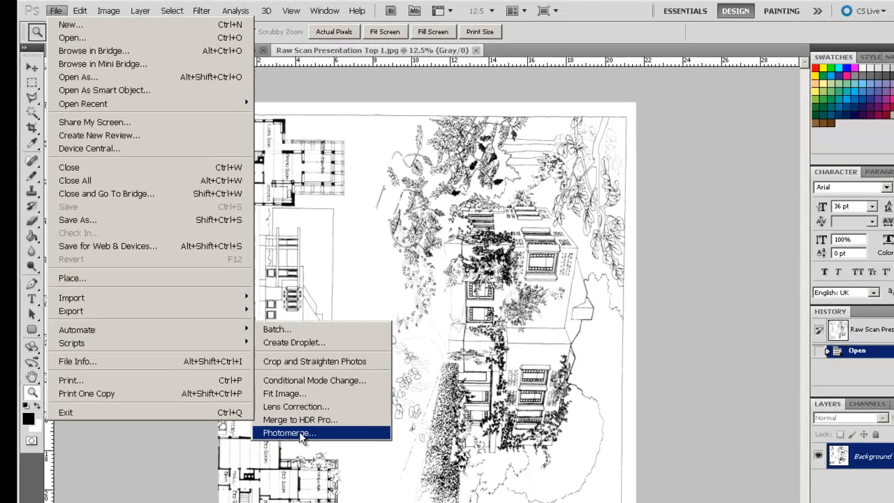
pyautogui.click(308, 473)
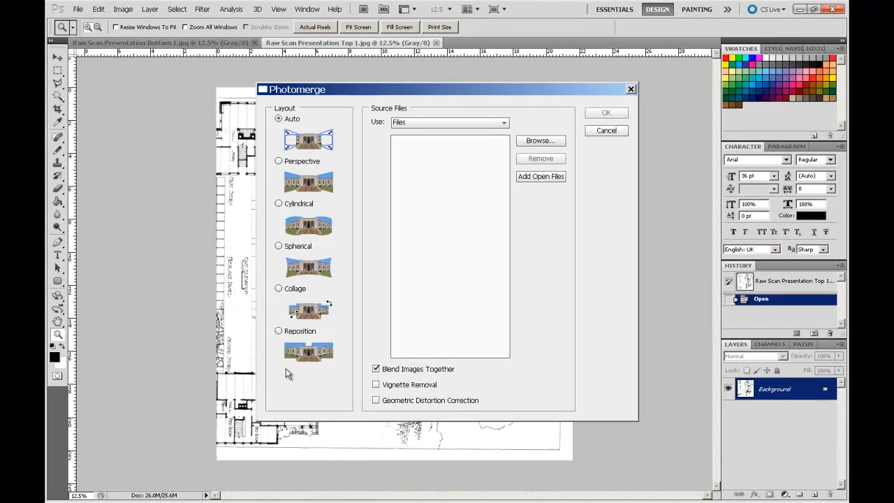
pyautogui.moveTo(401, 91); pyautogui.dragTo(375, 76)
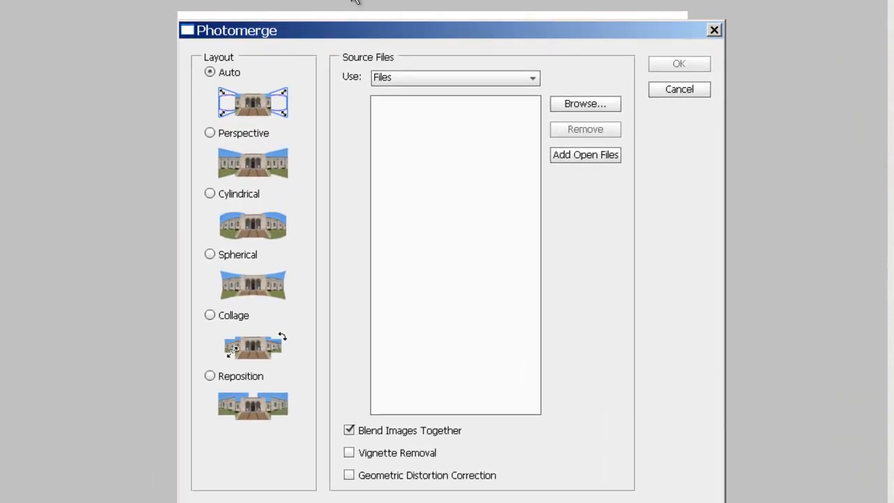
pyautogui.click(575, 159)
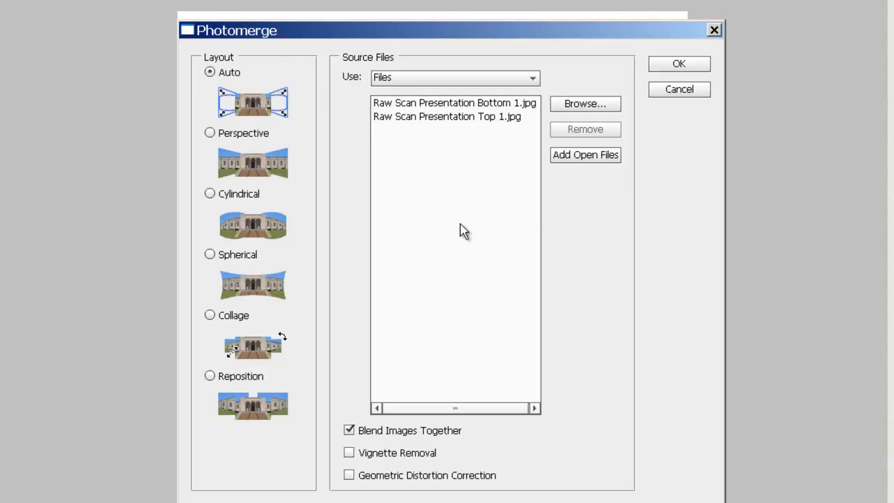
pyautogui.click(692, 66)
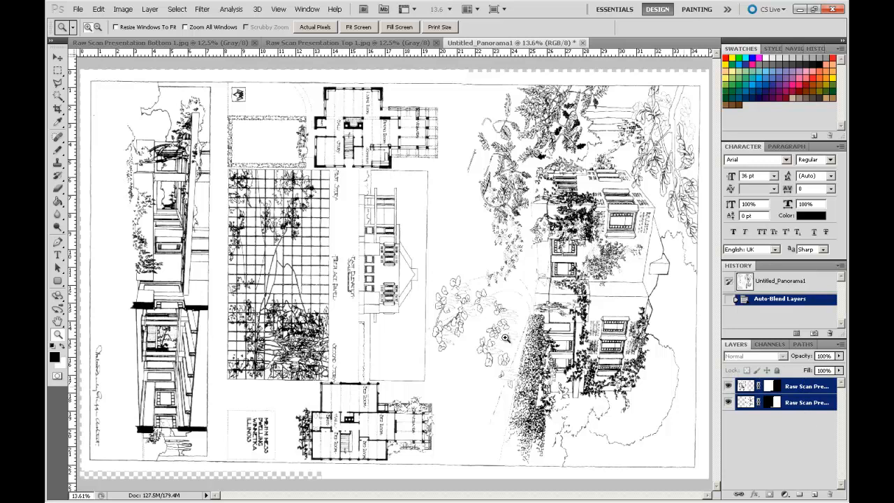
# - Rotate the merged panorama's canvas 90° counterclockwise so the drawing stands upright
pyautogui.click(124, 9)
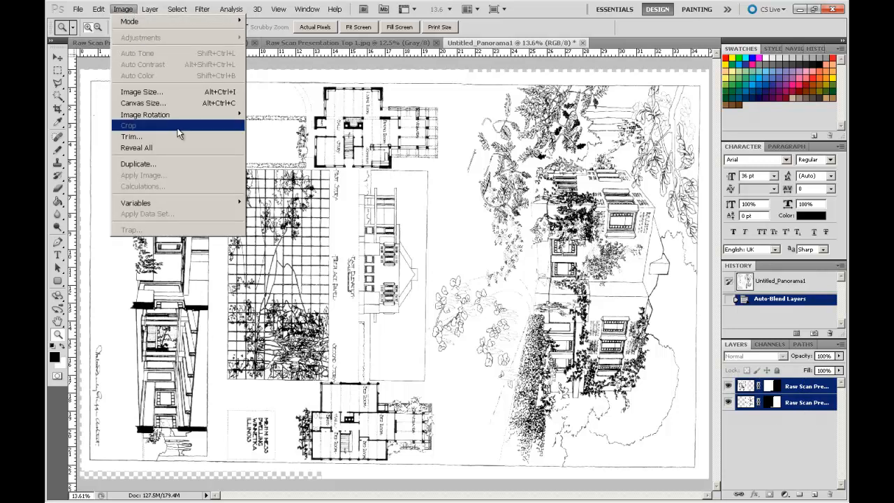
pyautogui.moveTo(185, 117)
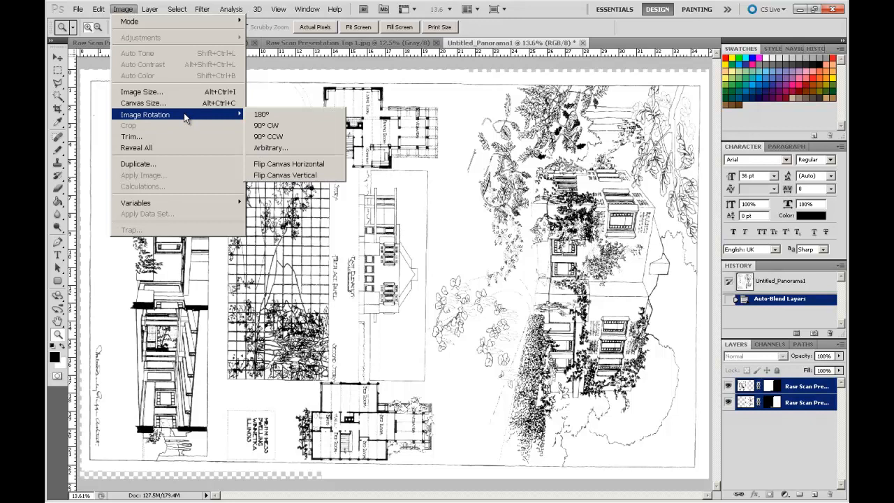
pyautogui.click(286, 136)
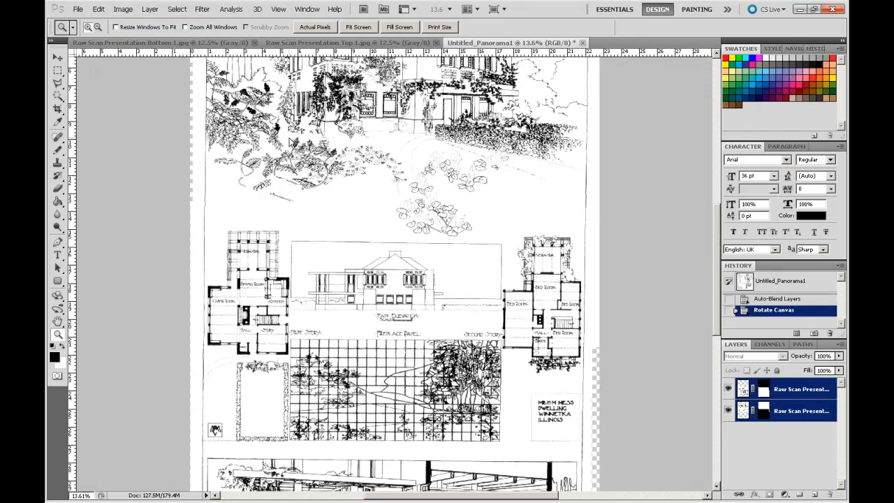
# - Nudge the Raw Scan Presentation Top 1 layer left until the drawing's left border lines up across the seam
pyautogui.click(255, 207)
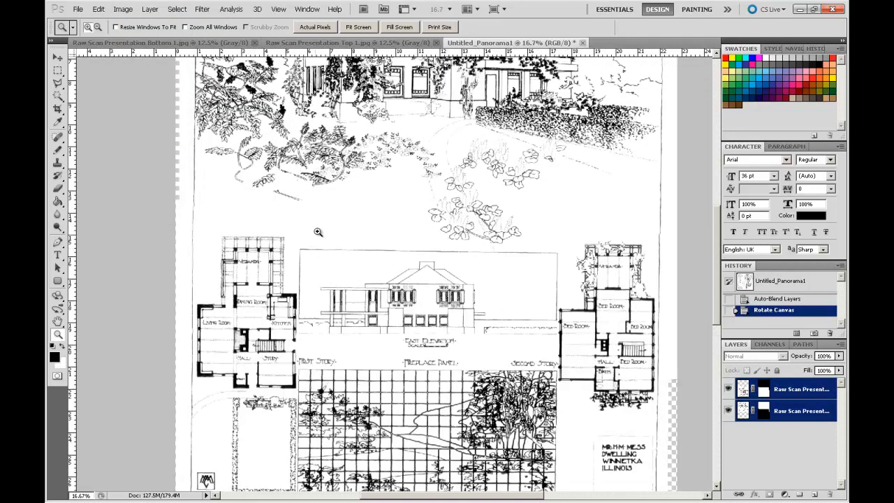
pyautogui.click(315, 218)
pyautogui.click(289, 215)
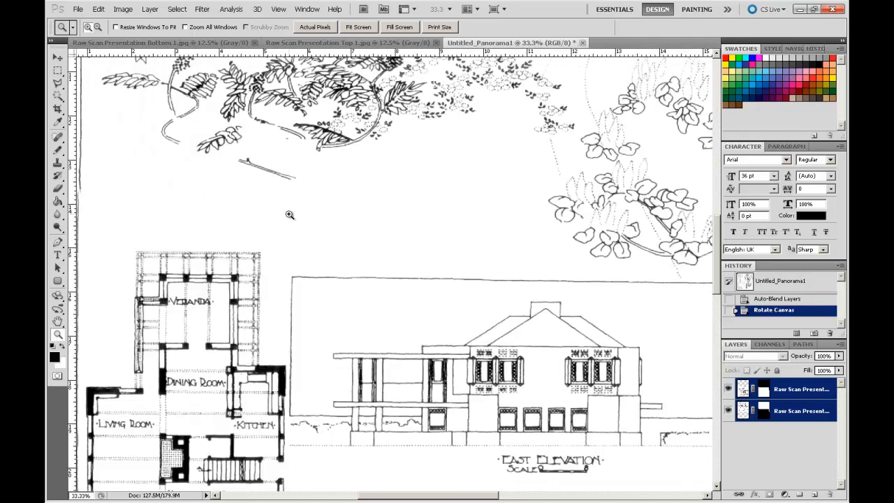
pyautogui.moveTo(397, 499); pyautogui.dragTo(390, 499)
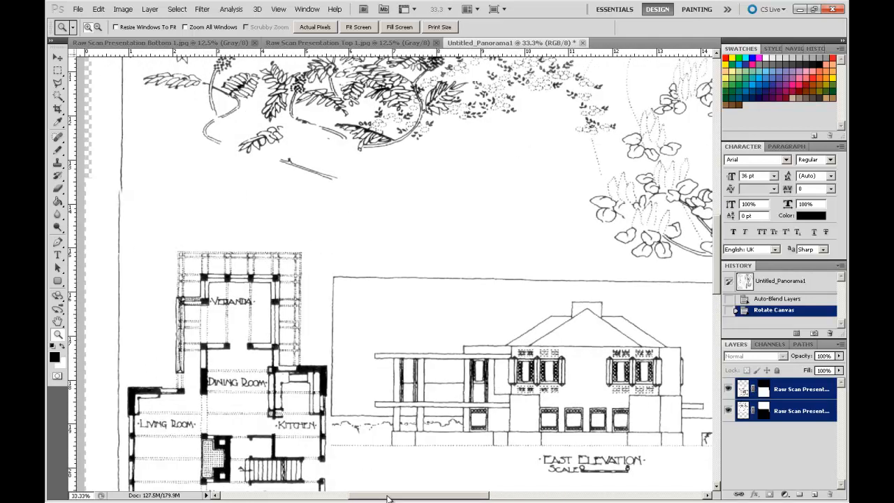
pyautogui.click(58, 59)
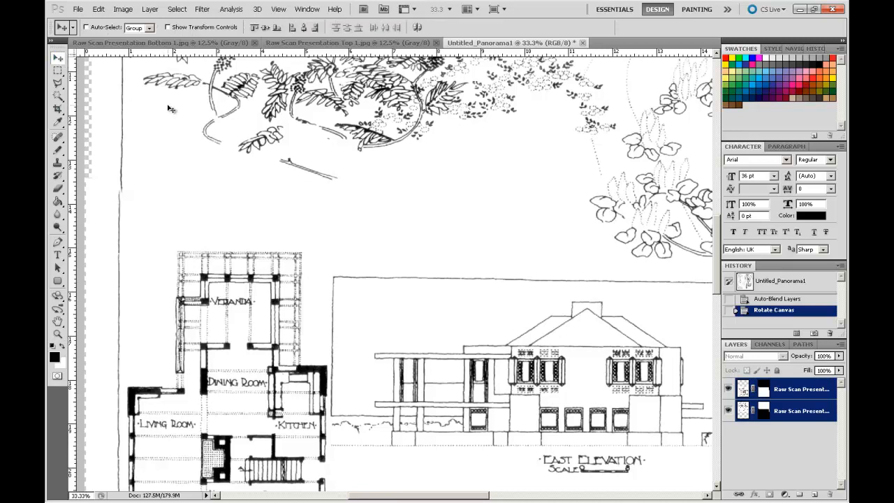
pyautogui.click(794, 412)
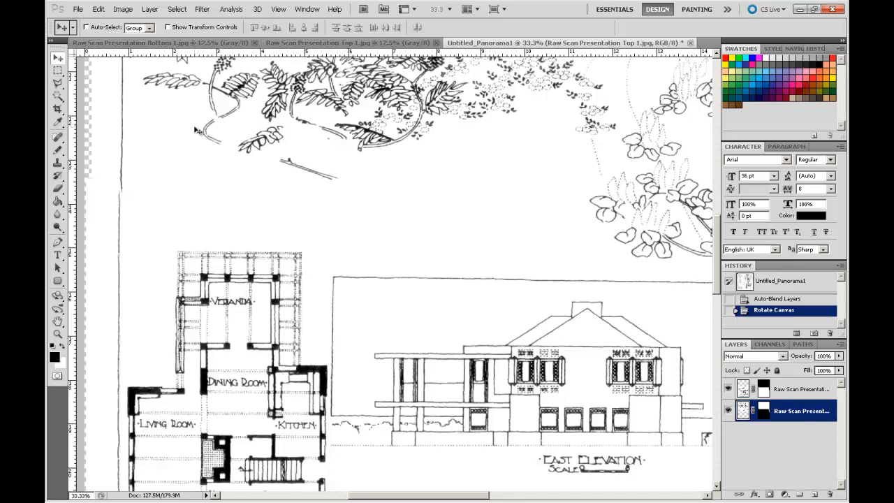
pyautogui.press('Left')
pyautogui.press('Left')
pyautogui.press('Left')
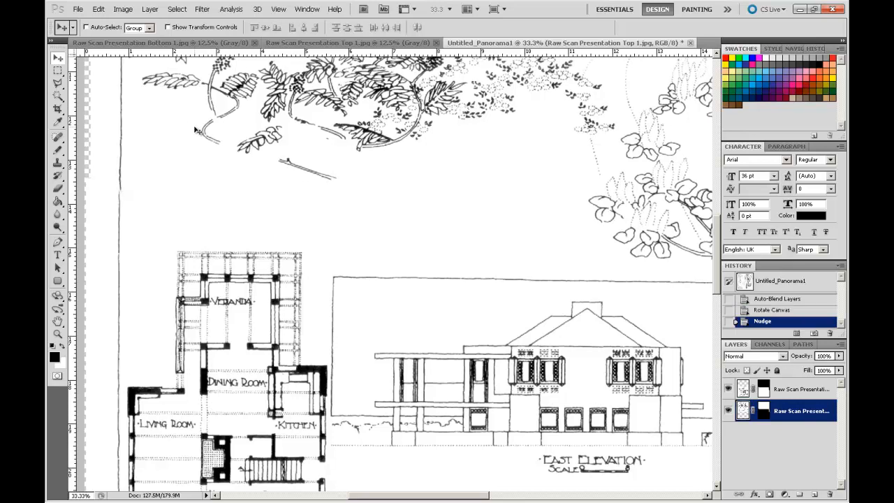
pyautogui.press('Left')
pyautogui.press('Left')
pyautogui.press('Left')
pyautogui.press('Left')
pyautogui.press('Left')
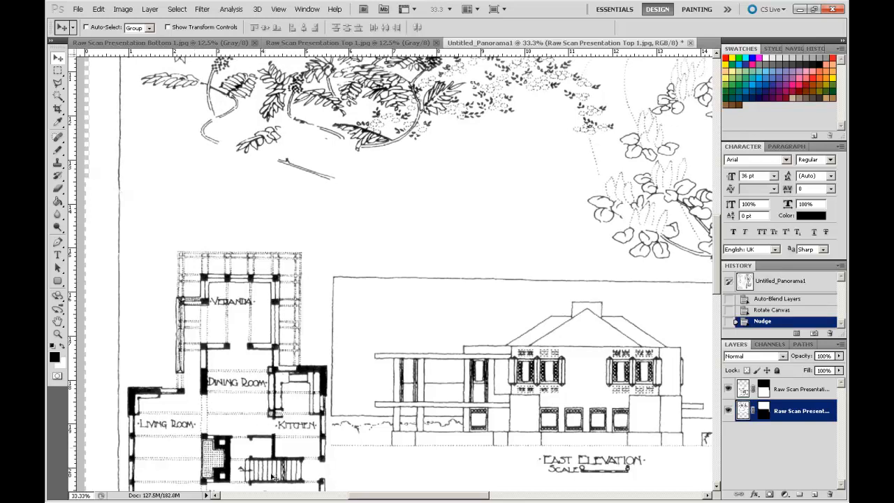
# - Check the seam at the drawing's right border and nudge the top scan layer slightly right to balance the alignment
pyautogui.moveTo(578, 362); pyautogui.dragTo(365, 346)
pyautogui.moveTo(624, 292); pyautogui.dragTo(379, 306)
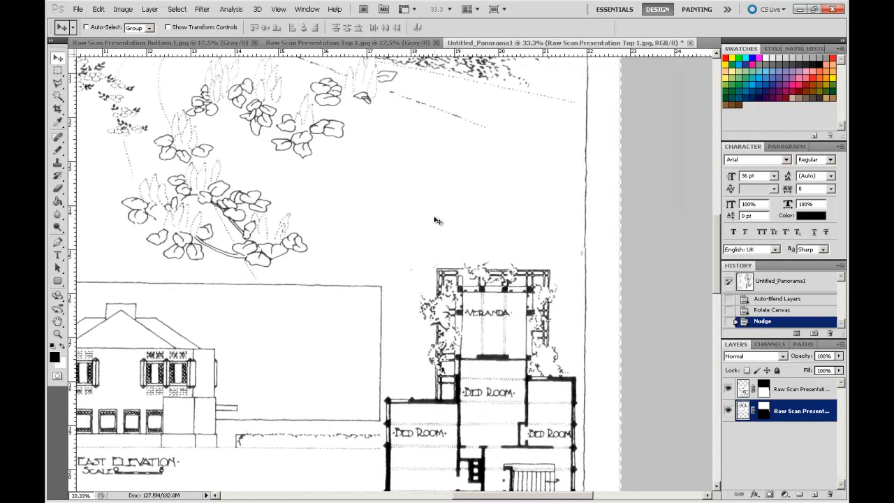
pyautogui.press('Right')
pyautogui.press('Right')
pyautogui.press('Right')
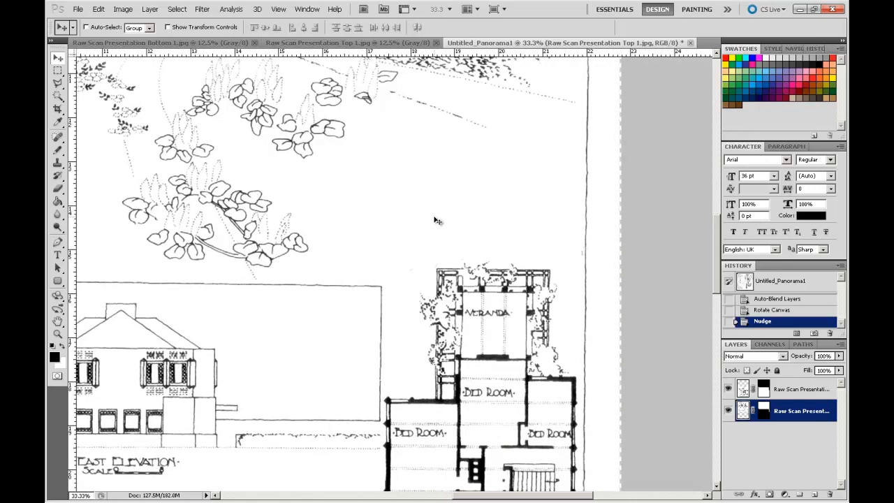
# - Flatten the merged panorama's two scan layers into a single background
pyautogui.hotkey('ctrl', '-')
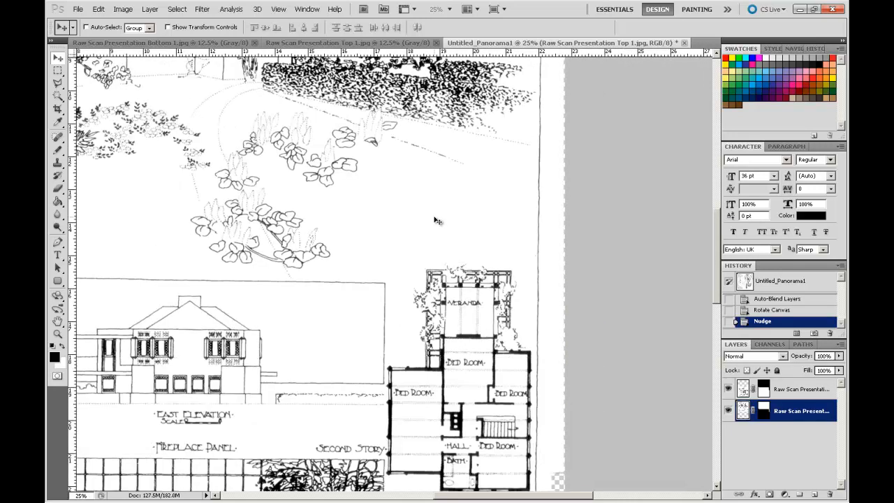
pyautogui.hotkey('ctrl', '0')
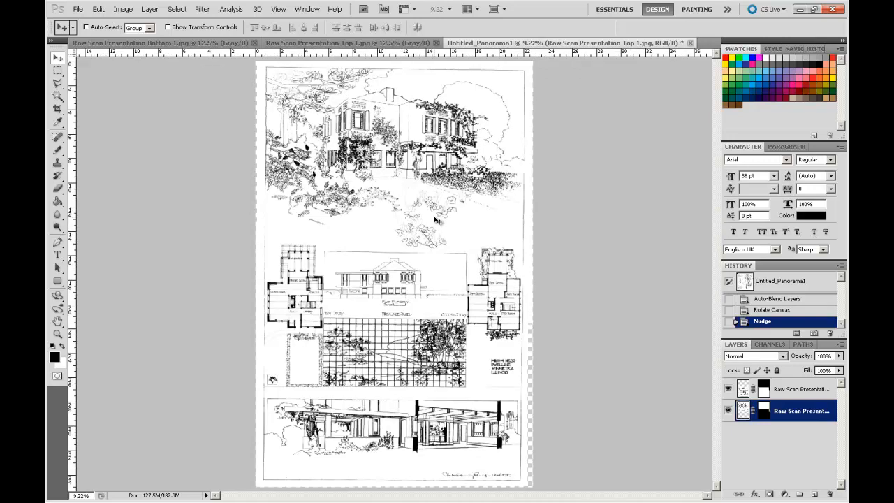
pyautogui.click(840, 344)
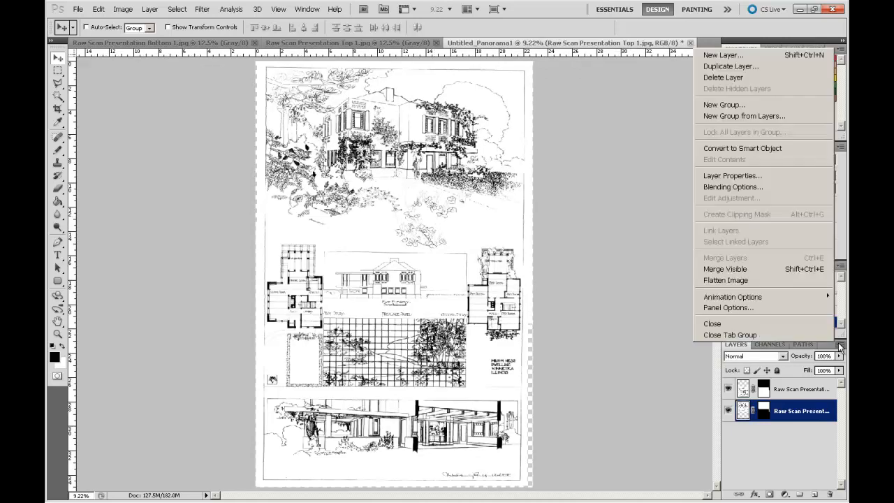
pyautogui.click(782, 286)
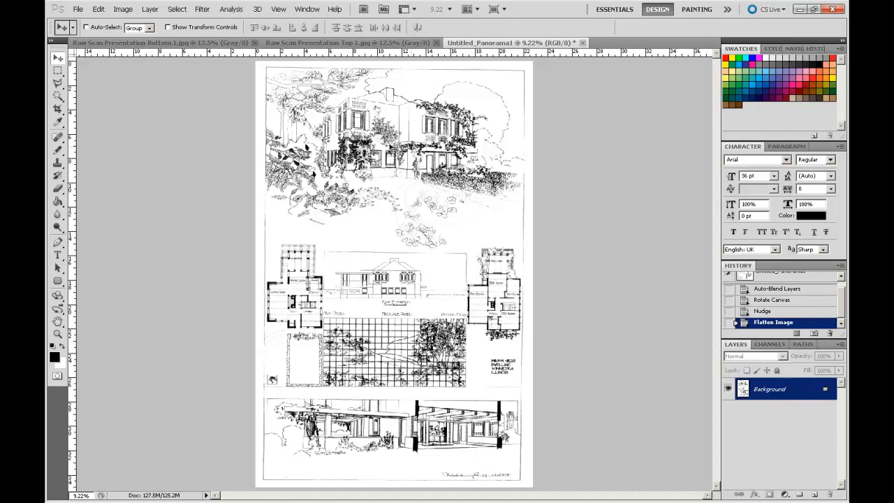
# - Draw a crop frame with Perspective enabled around the drawing and fit its upper-right corner just outside the border line
pyautogui.click(60, 113)
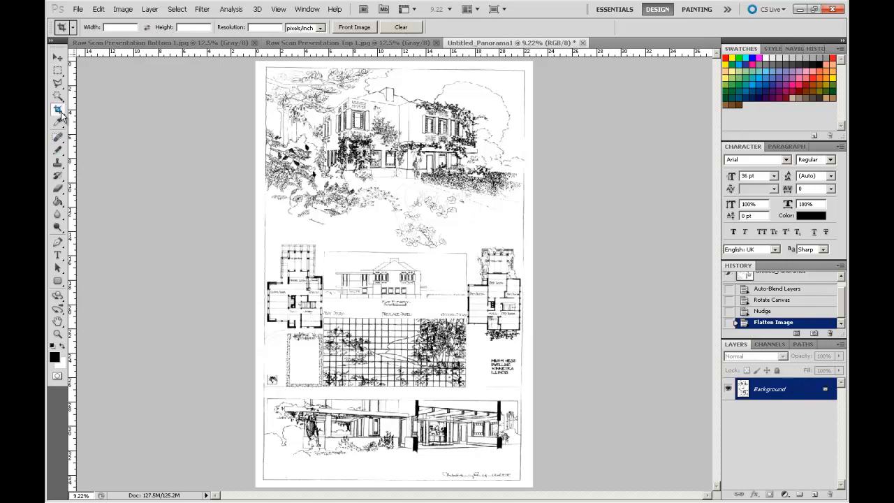
pyautogui.moveTo(264, 66); pyautogui.dragTo(523, 481)
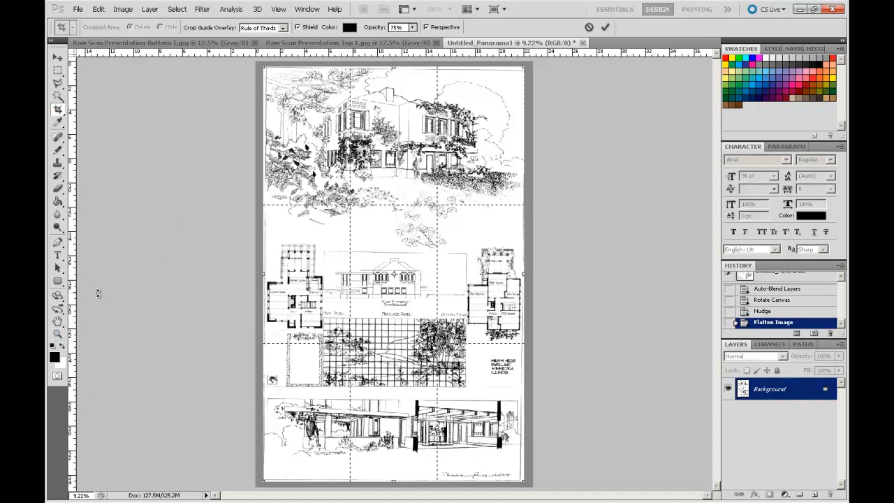
pyautogui.hotkey('ctrl', '+')
pyautogui.hotkey('ctrl', '+')
pyautogui.hotkey('ctrl', '+')
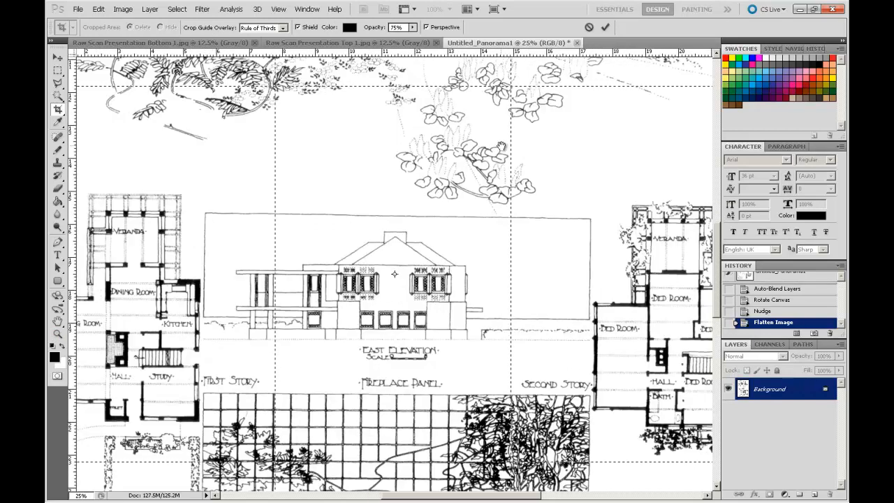
pyautogui.moveTo(544, 118); pyautogui.dragTo(348, 276)
pyautogui.moveTo(486, 163)
pyautogui.mouseDown()
pyautogui.moveTo(434, 274)
pyautogui.moveTo(406, 418)
pyautogui.mouseUp()
pyautogui.moveTo(445, 205); pyautogui.dragTo(442, 213)
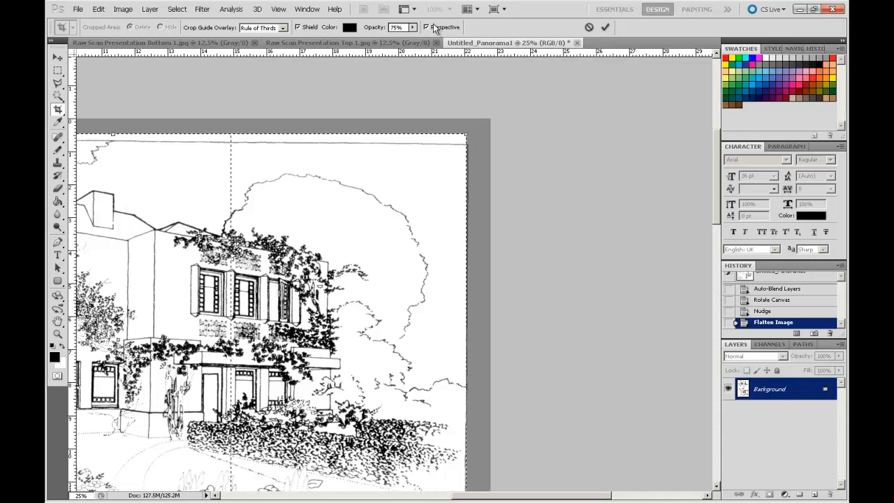
pyautogui.moveTo(466, 134); pyautogui.dragTo(472, 140)
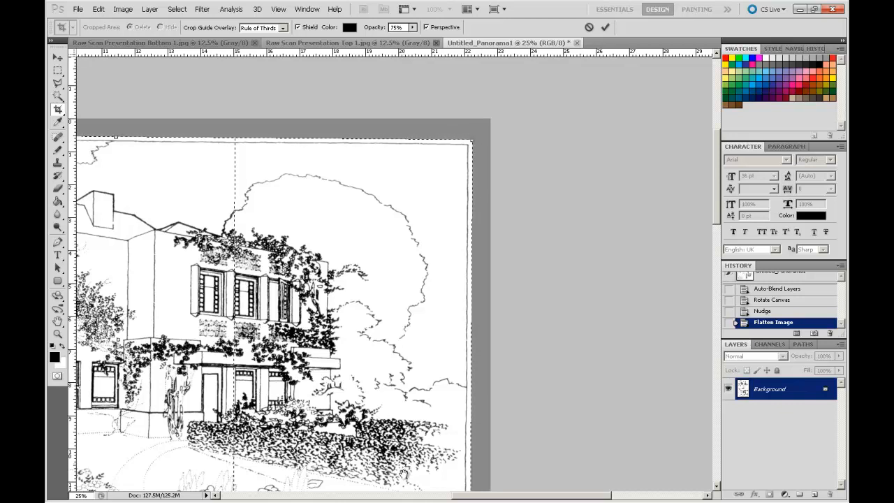
# - Fit the crop frame's lower-right corner just outside the drawing's border near the architect's signature
pyautogui.moveTo(405, 471); pyautogui.dragTo(411, 204)
pyautogui.moveTo(391, 455); pyautogui.dragTo(425, 147)
pyautogui.moveTo(401, 411); pyautogui.dragTo(395, 116)
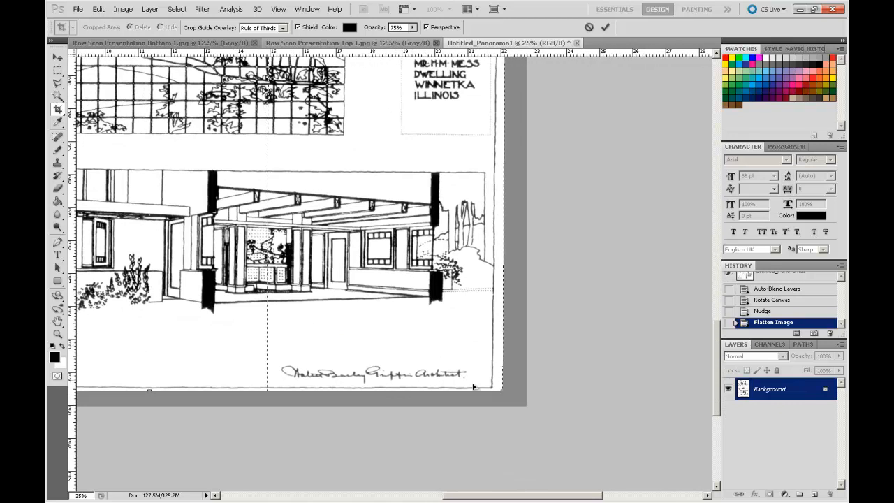
pyautogui.moveTo(502, 394); pyautogui.dragTo(495, 399)
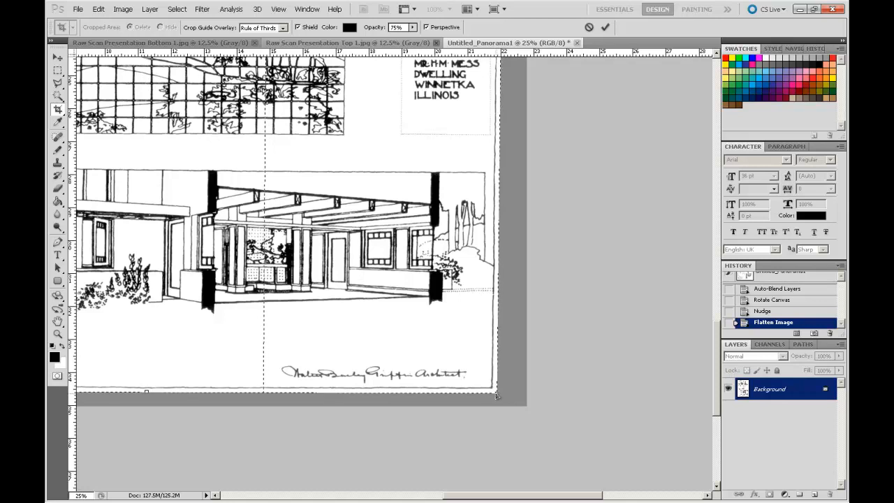
# - Fit the crop frame's lower-left corner just outside the drawing's border line
pyautogui.moveTo(188, 260); pyautogui.dragTo(460, 271)
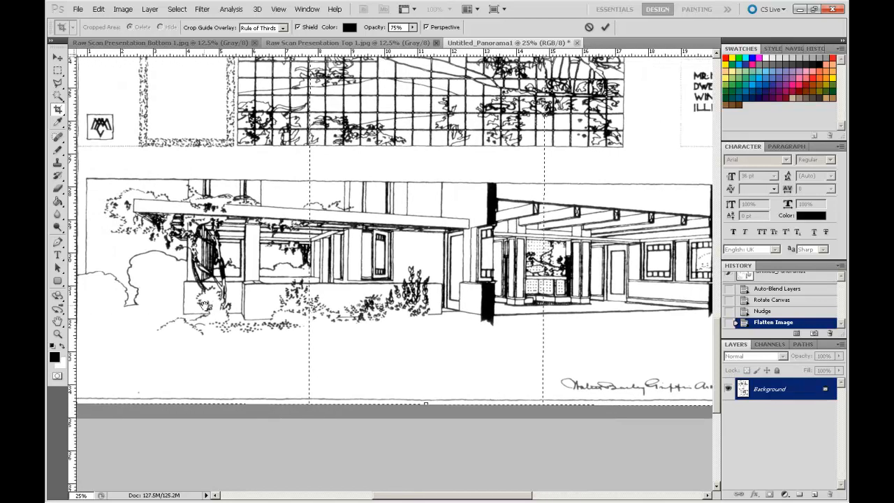
pyautogui.moveTo(197, 307); pyautogui.dragTo(451, 266)
pyautogui.moveTo(330, 366); pyautogui.dragTo(319, 362)
# - Fit the crop frame's upper-left corner just outside the border, apply the perspective crop and view the whole drawing
pyautogui.scroll(10, 471, 140)
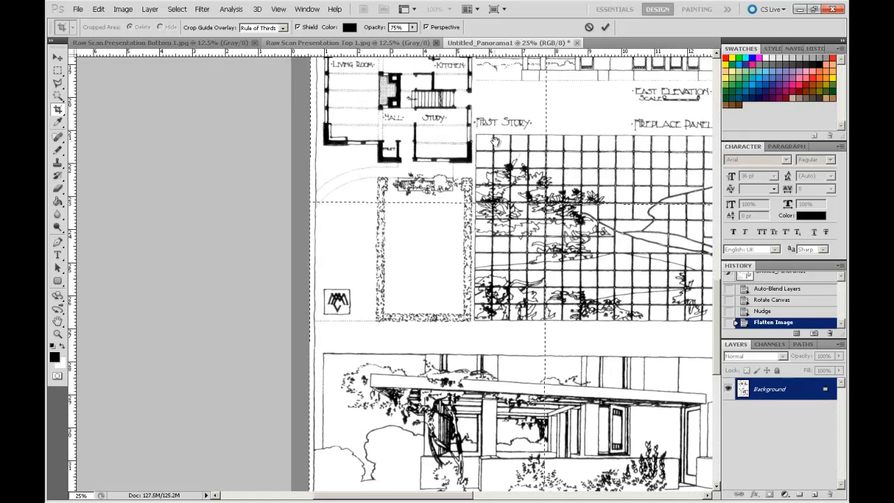
pyautogui.scroll(5, 336, 206)
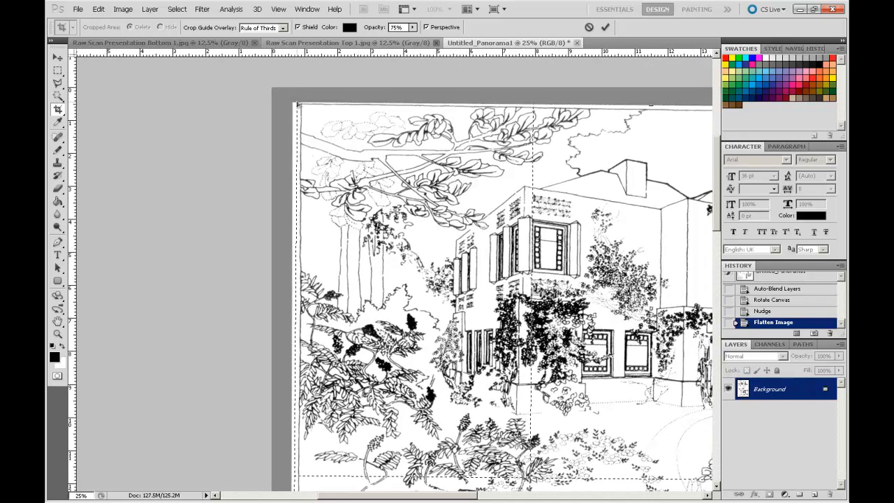
pyautogui.moveTo(297, 104); pyautogui.dragTo(298, 100)
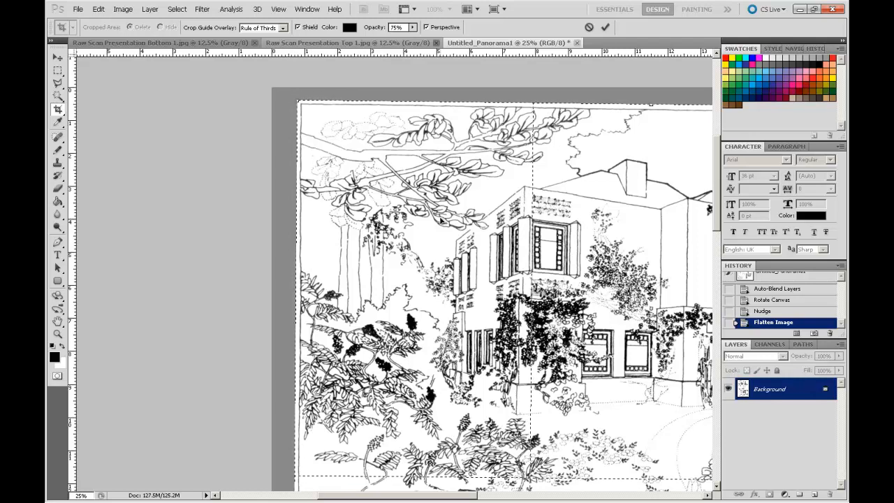
pyautogui.press('Return')
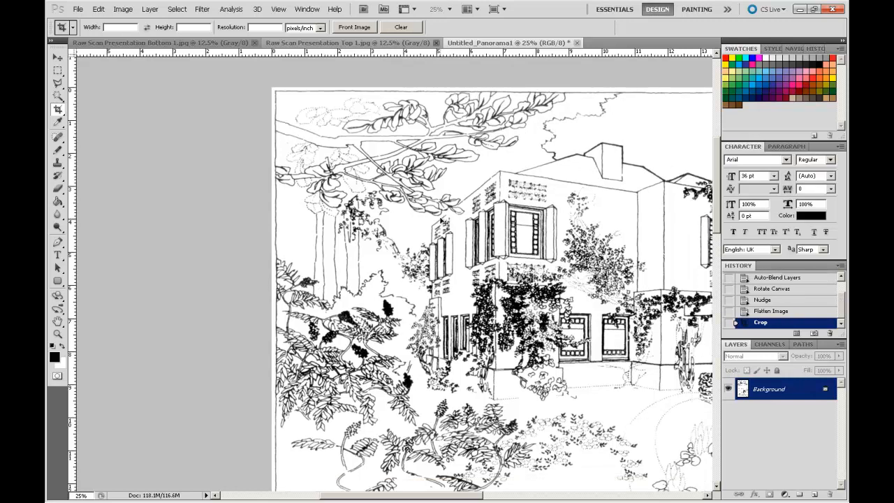
pyautogui.hotkey('ctrl', '-')
pyautogui.hotkey('ctrl', '-')
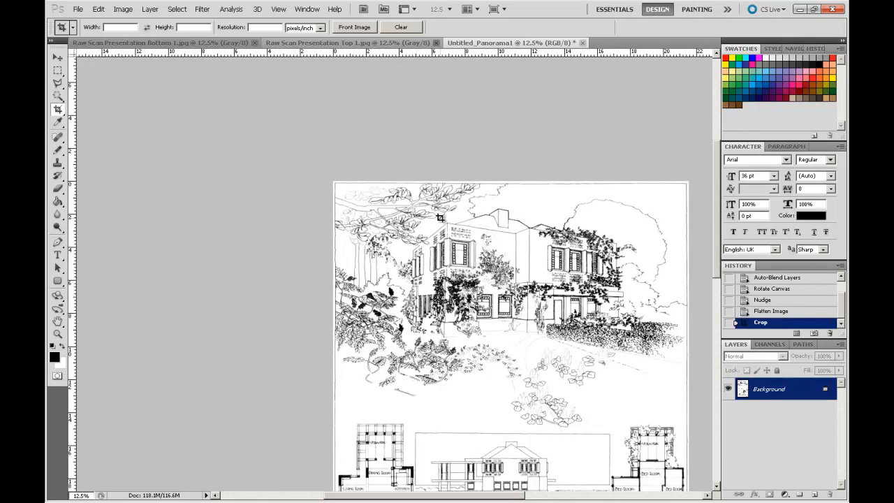
pyautogui.hotkey('ctrl', '0')
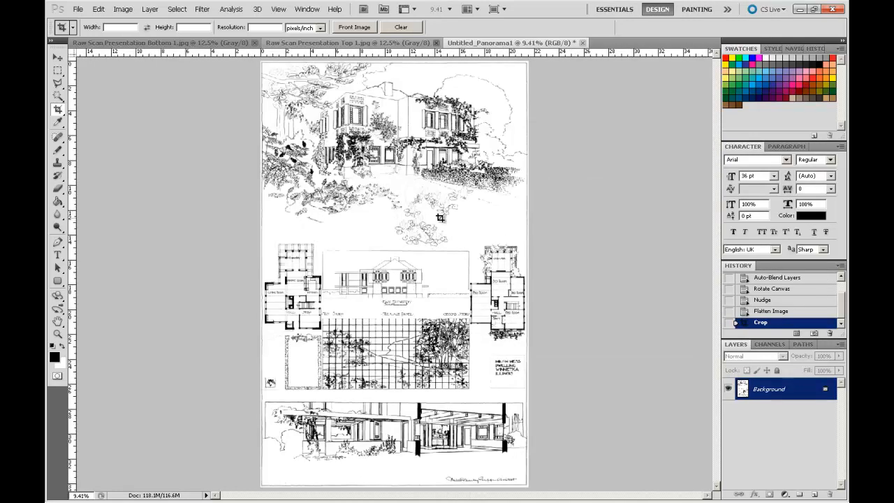